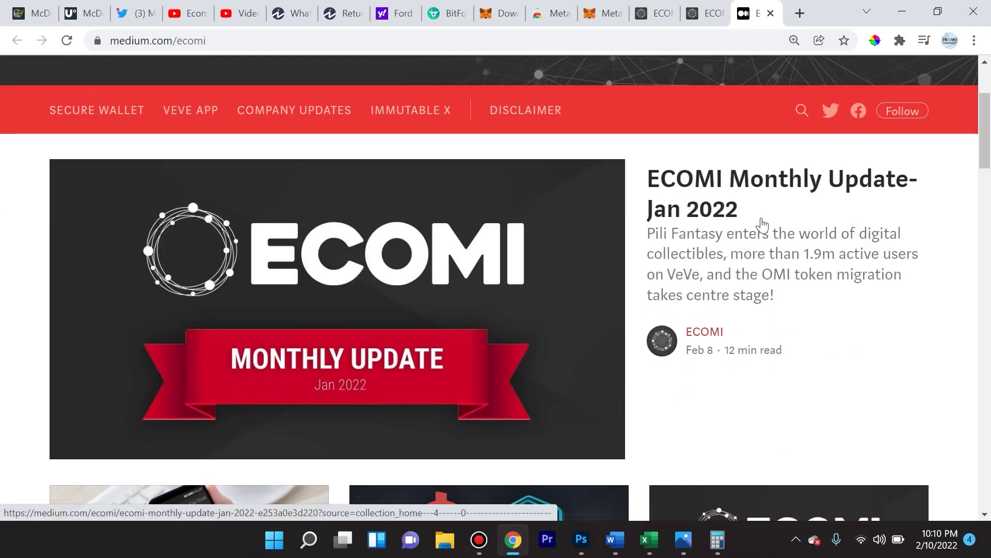
pyautogui.scroll(-9, 744, 232)
# Open the ECOMI Monthly Update Jan 2022 article from the ECOMI publication page
pyautogui.scroll(8, 619, 290)
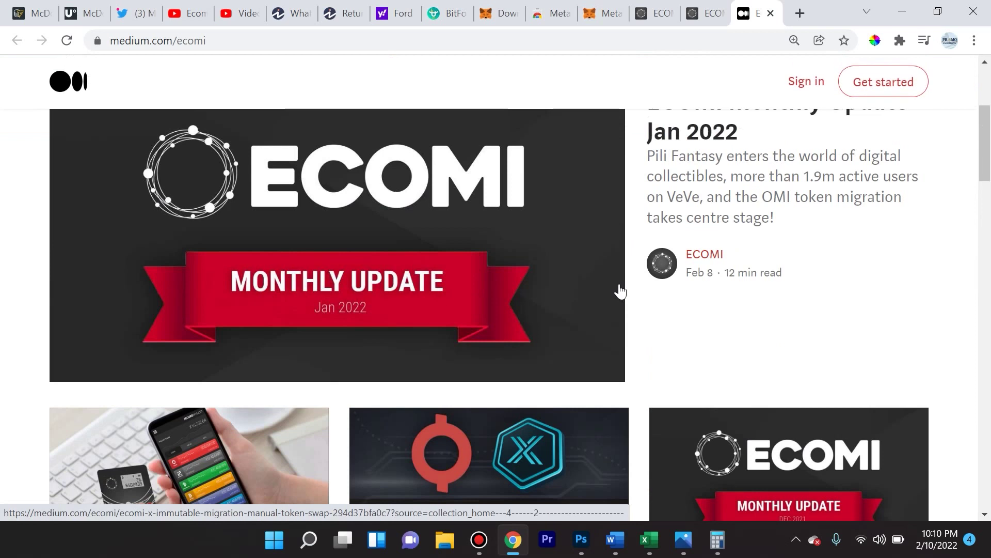
pyautogui.click(585, 266)
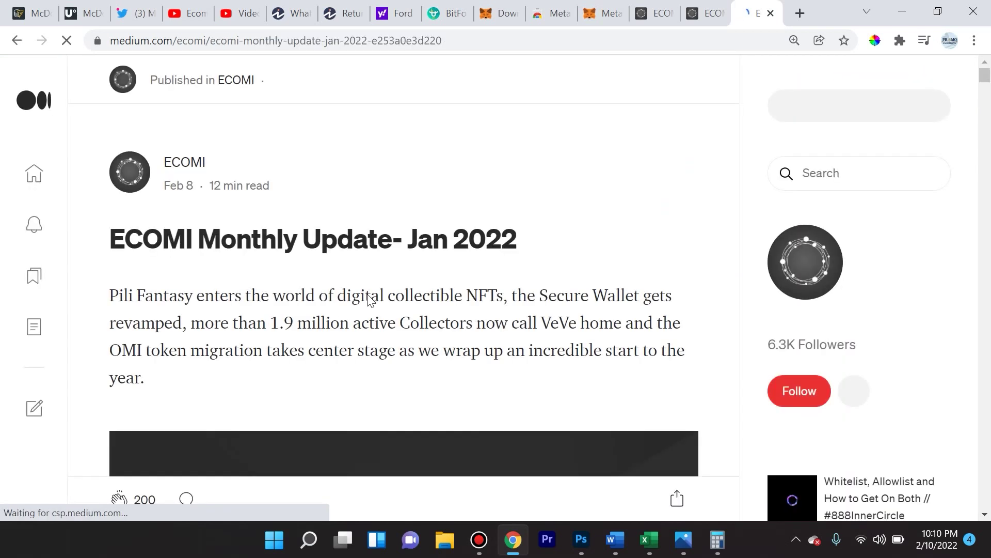
# Read down the Jan 2022 update through OMI Token Migration to the Exchanges status naming AscendEX
pyautogui.scroll(-15, 369, 297)
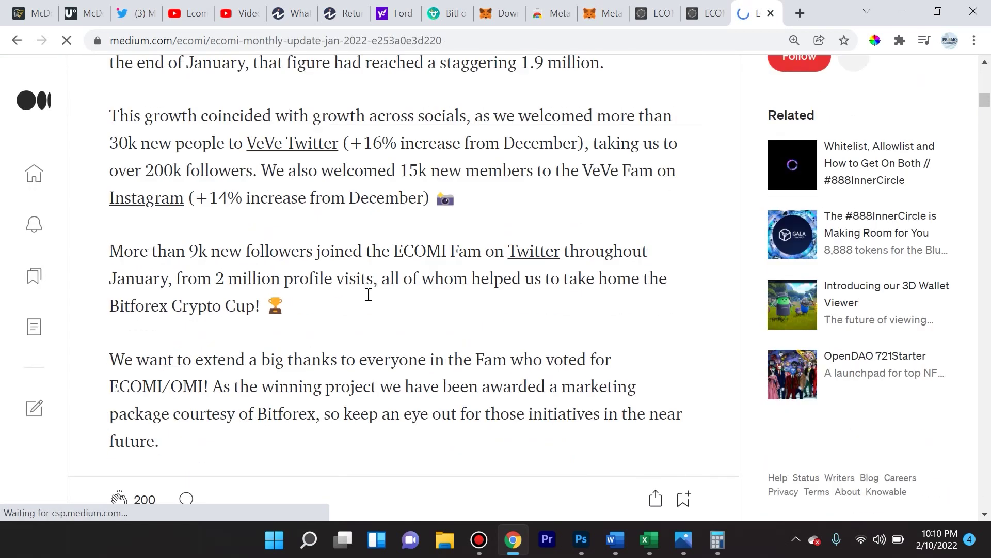
pyautogui.scroll(-15, 368, 294)
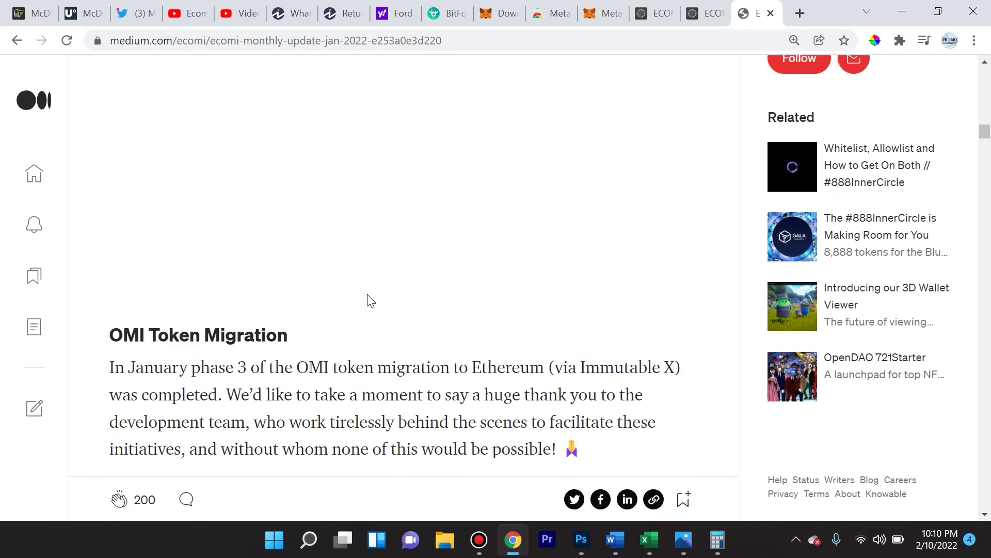
pyautogui.scroll(-6, 370, 299)
pyautogui.scroll(2, 367, 295)
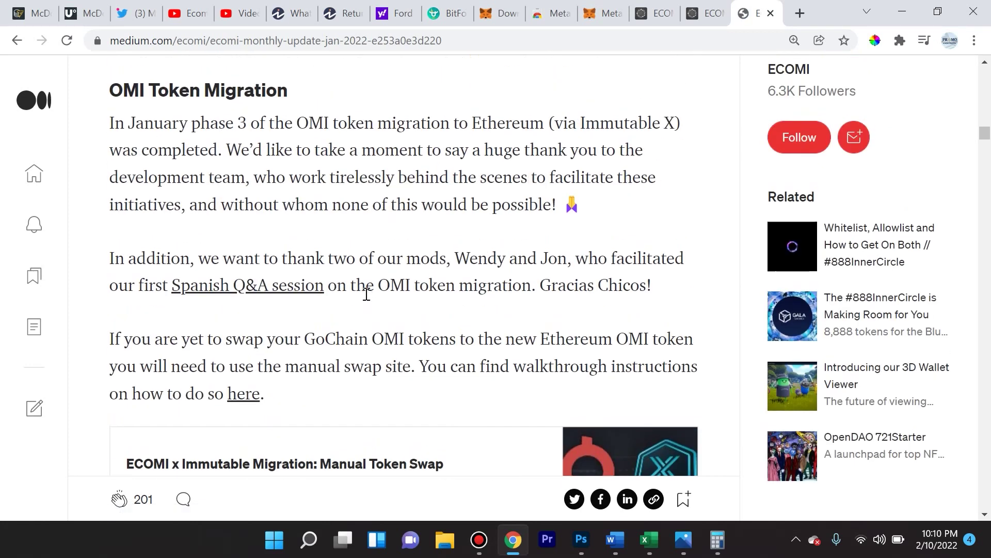
pyautogui.scroll(1, 367, 294)
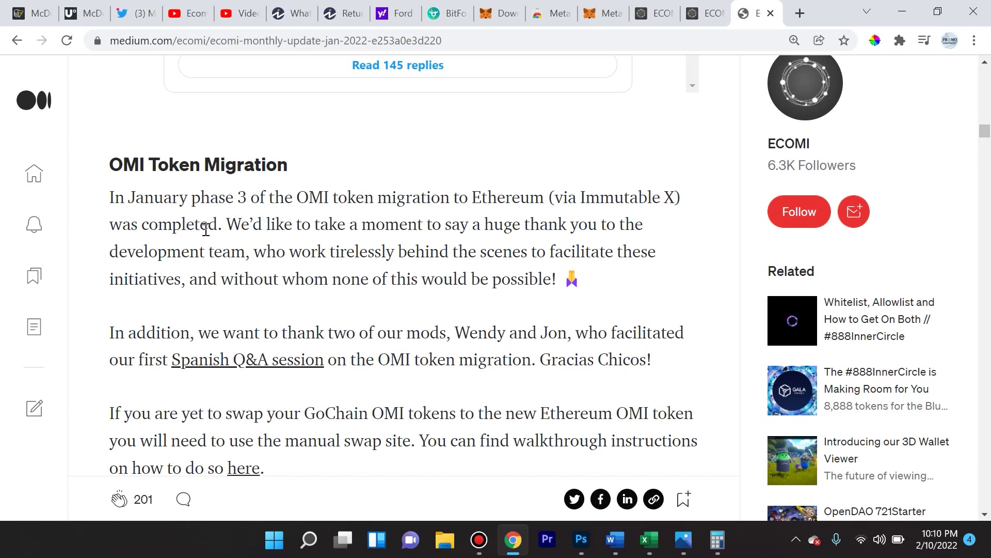
pyautogui.scroll(-3, 214, 247)
pyautogui.scroll(-1, 215, 244)
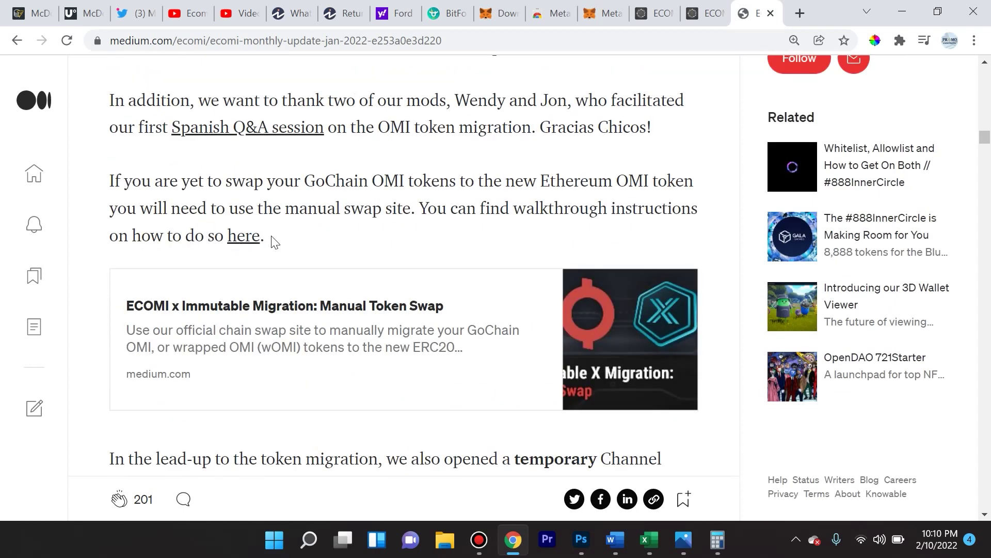
pyautogui.scroll(2, 275, 242)
pyautogui.scroll(-2, 275, 241)
pyautogui.scroll(-6, 452, 211)
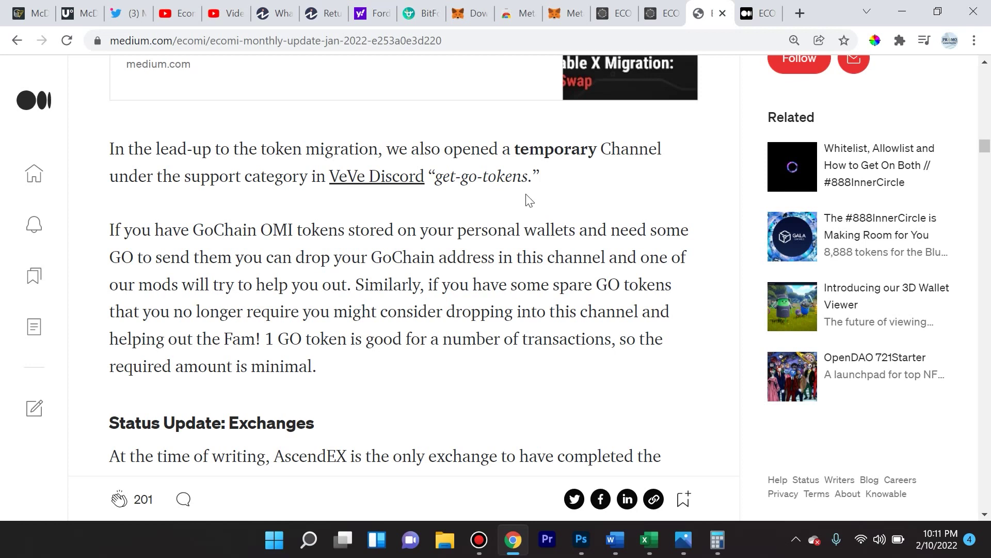
pyautogui.scroll(-2, 515, 202)
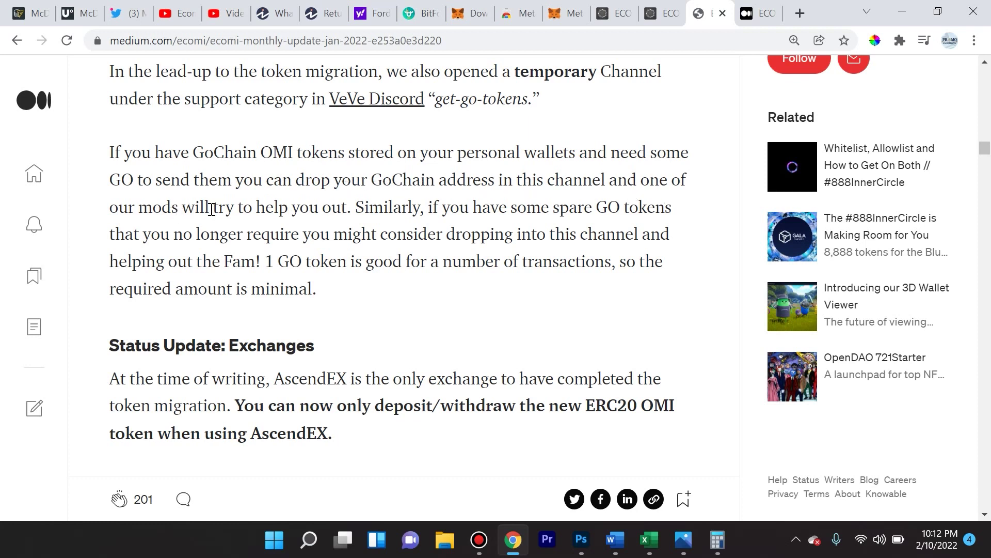
pyautogui.scroll(-4, 160, 140)
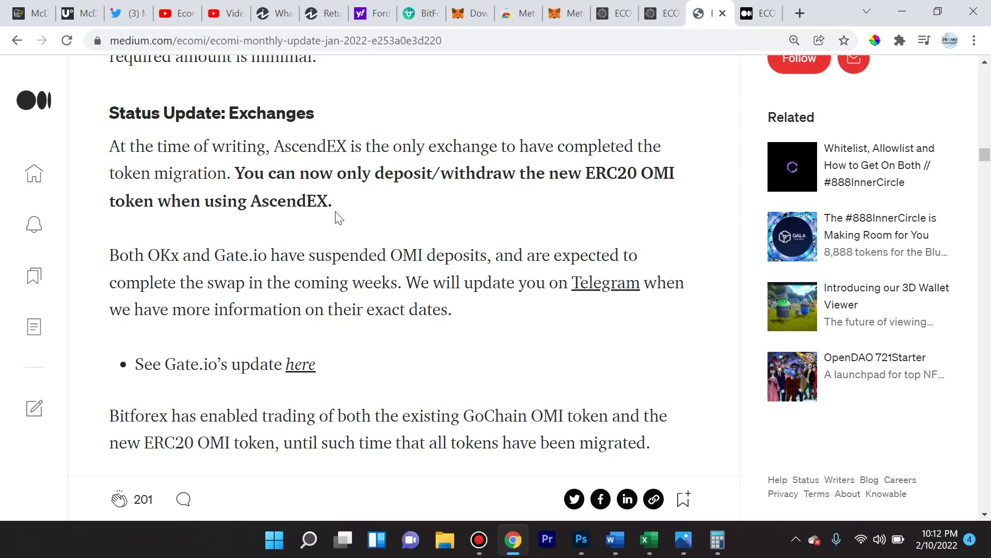
pyautogui.scroll(-1, 337, 213)
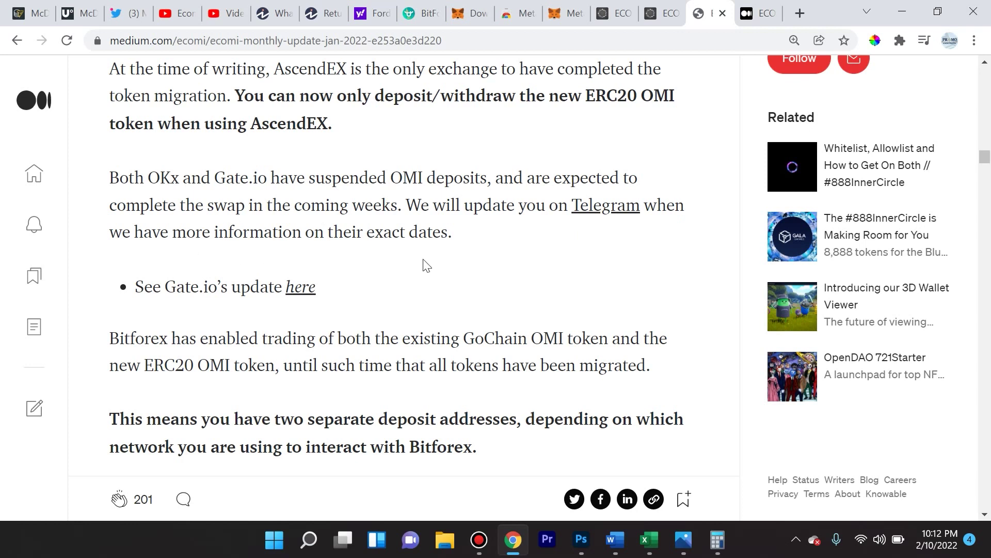
pyautogui.scroll(-3, 514, 267)
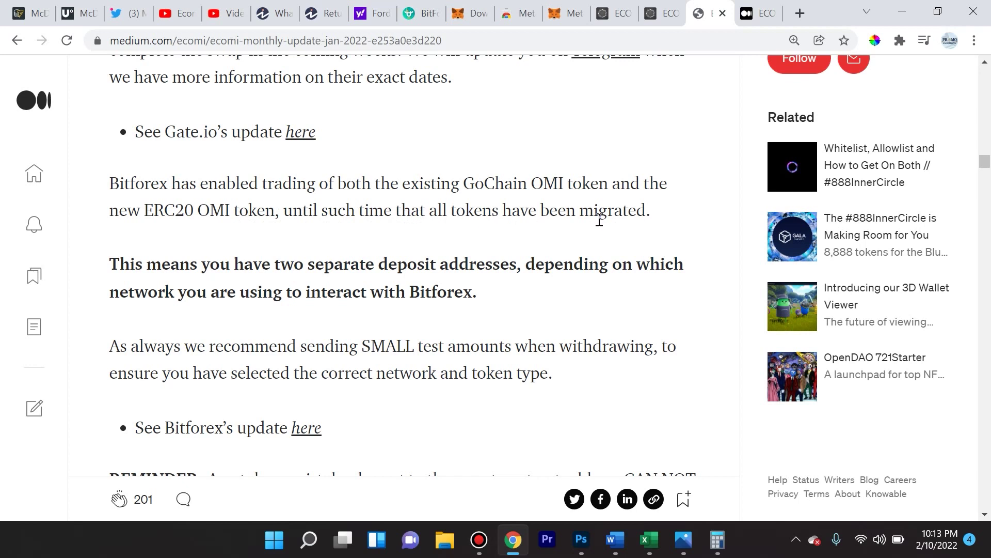
pyautogui.click(112, 184)
pyautogui.moveTo(114, 185); pyautogui.dragTo(681, 210)
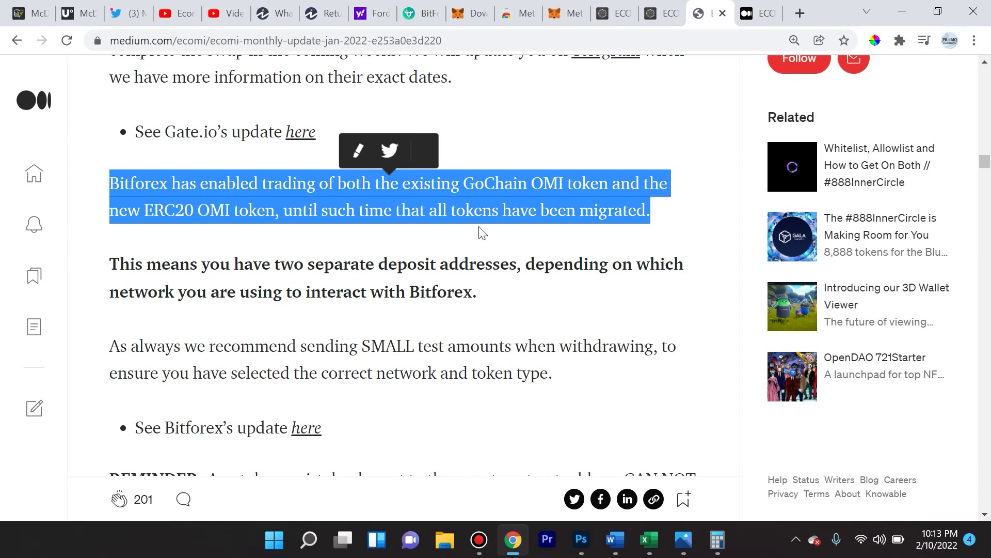
pyautogui.click(479, 231)
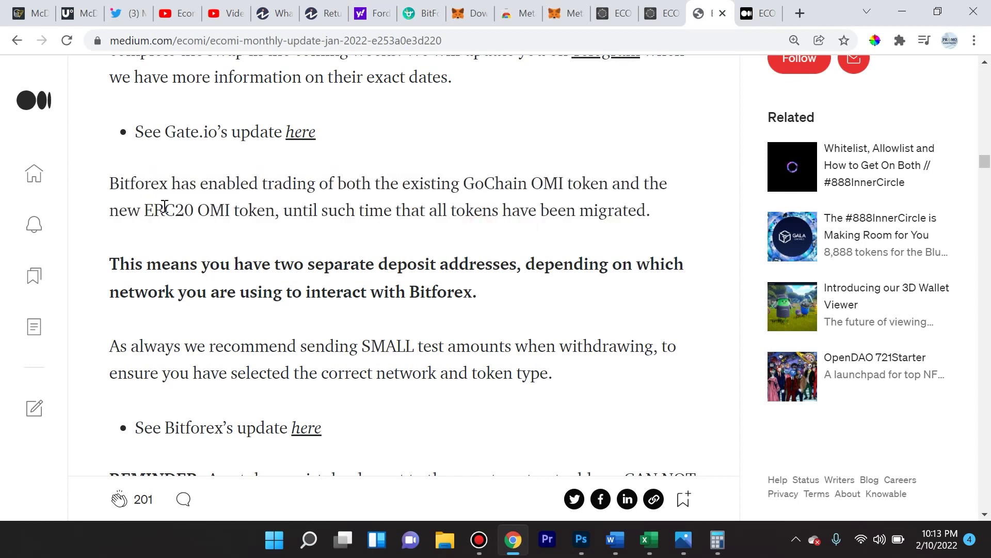
pyautogui.moveTo(109, 182); pyautogui.dragTo(652, 209)
pyautogui.click(506, 212)
pyautogui.moveTo(111, 182); pyautogui.dragTo(686, 212)
pyautogui.click(655, 207)
pyautogui.scroll(6, 503, 299)
pyautogui.moveTo(109, 129); pyautogui.dragTo(277, 134)
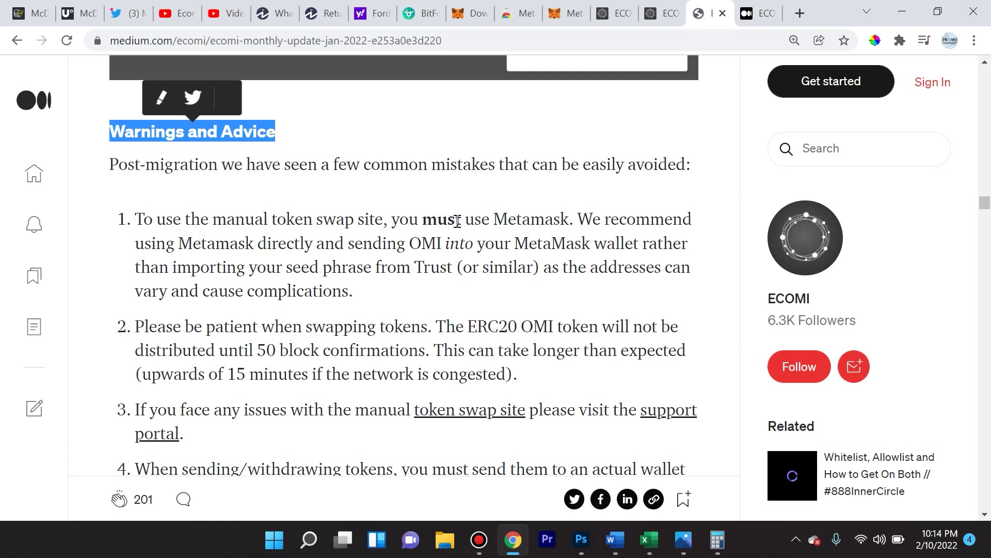
pyautogui.click(566, 13)
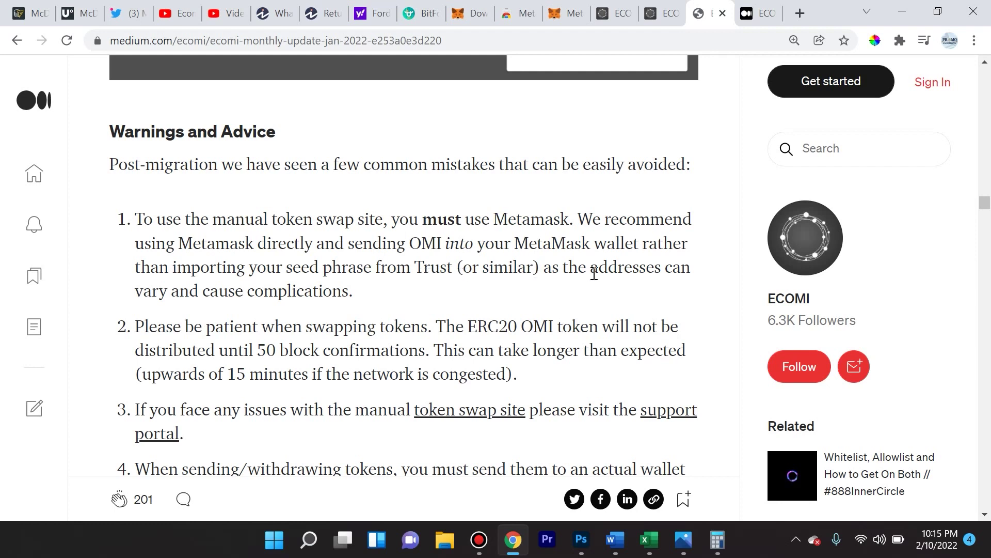
pyautogui.scroll(-1, 234, 299)
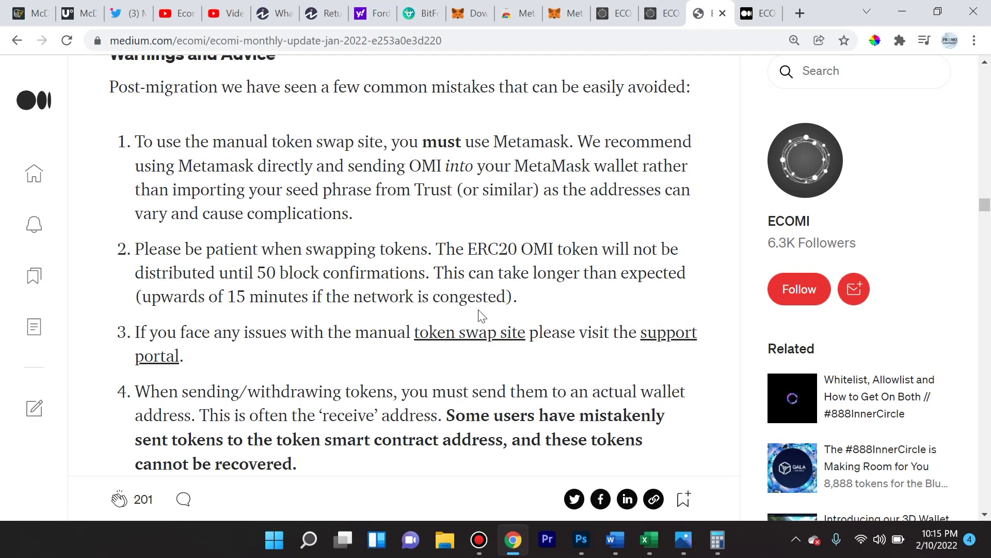
pyautogui.scroll(-3, 401, 304)
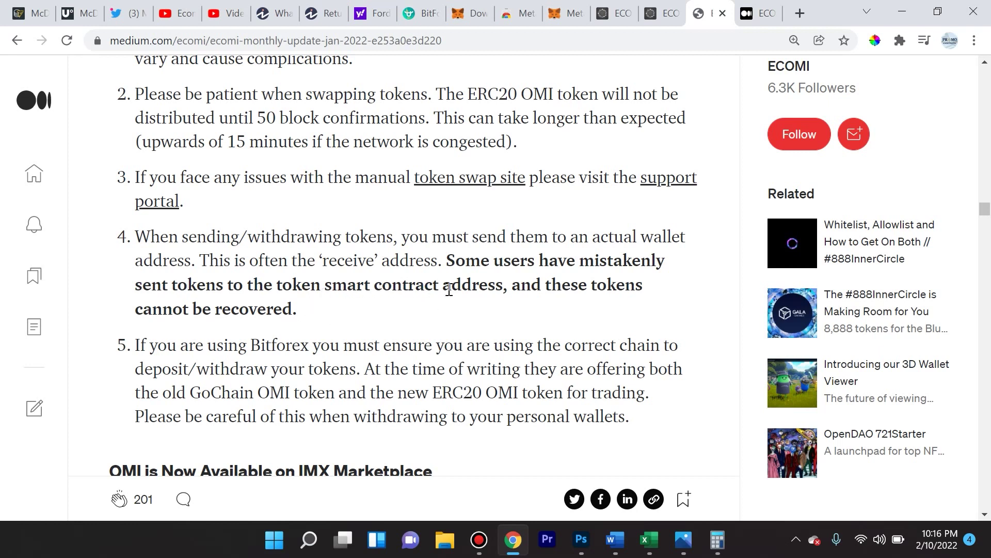
pyautogui.click(466, 307)
# Bring up the Manual Token Swap article and scroll to Step 1, Install MetaMask
pyautogui.scroll(5, 307, 315)
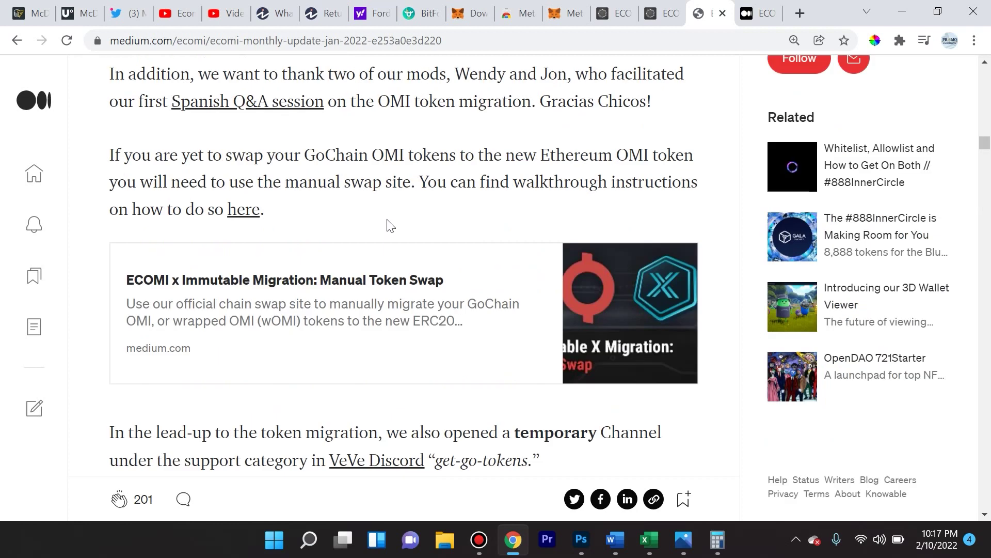
pyautogui.moveTo(514, 184); pyautogui.dragTo(701, 194)
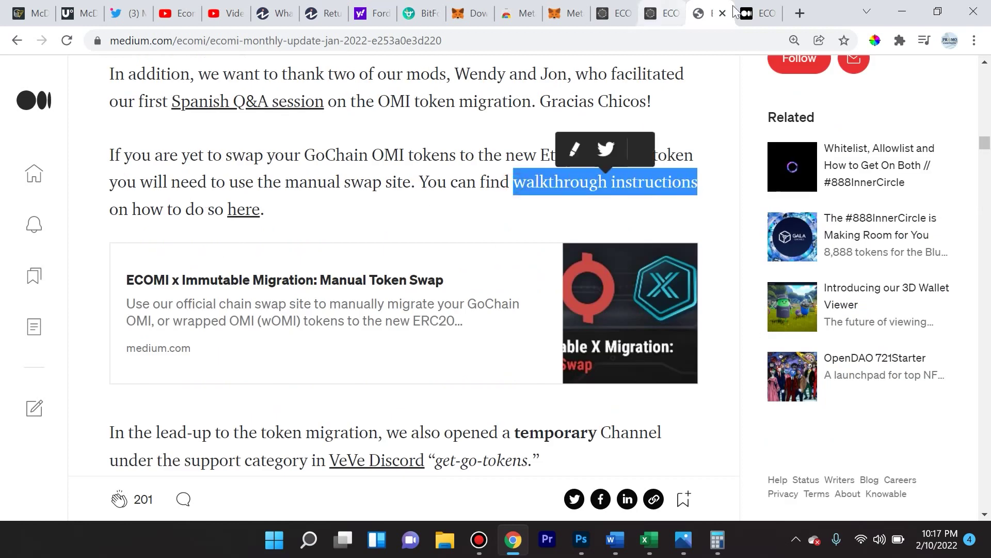
pyautogui.click(758, 13)
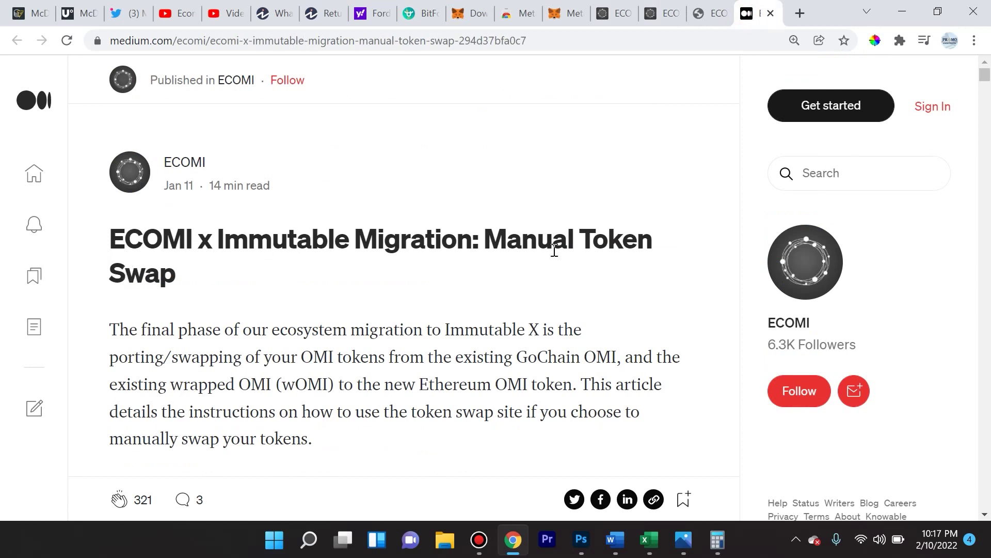
pyautogui.scroll(-20, 408, 298)
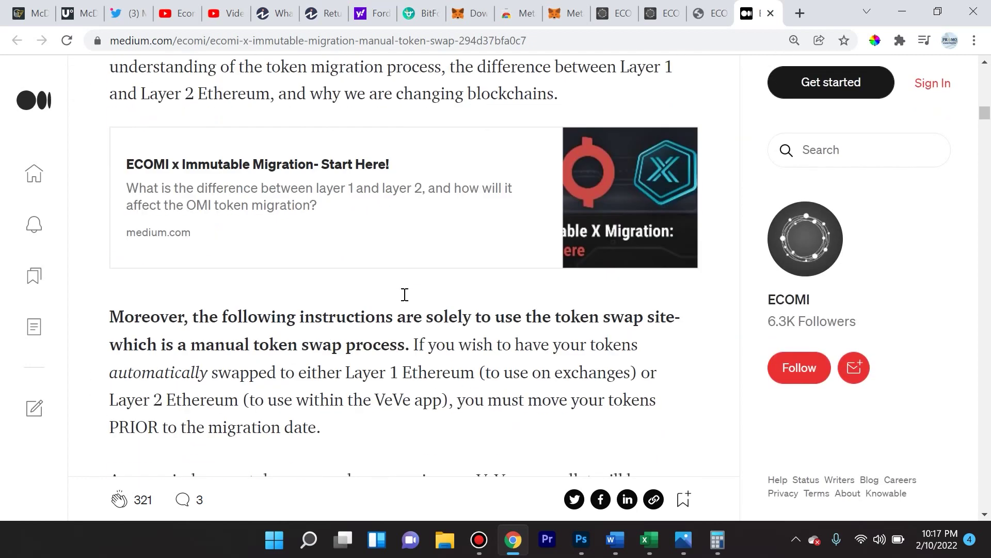
pyautogui.scroll(-15, 405, 294)
pyautogui.scroll(6, 405, 295)
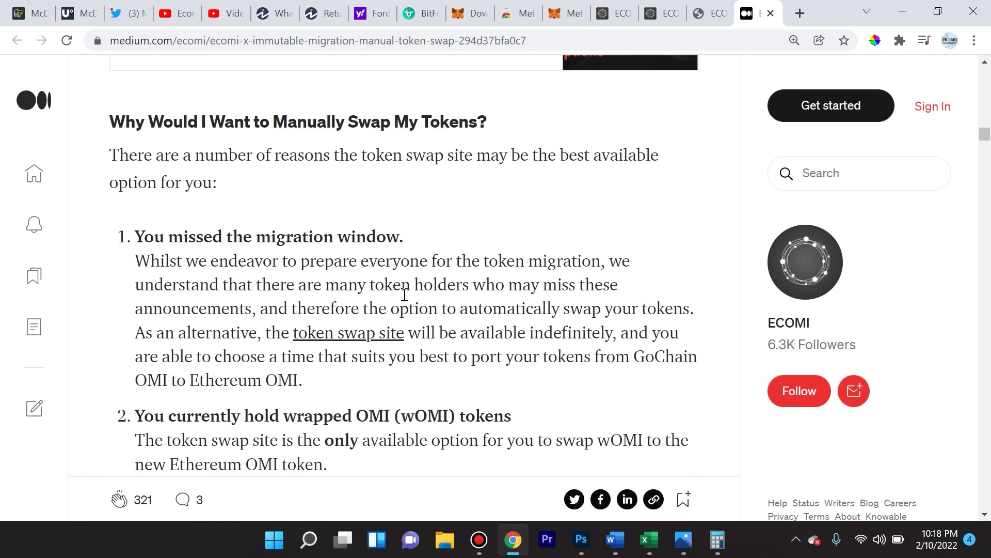
pyautogui.scroll(-8, 405, 295)
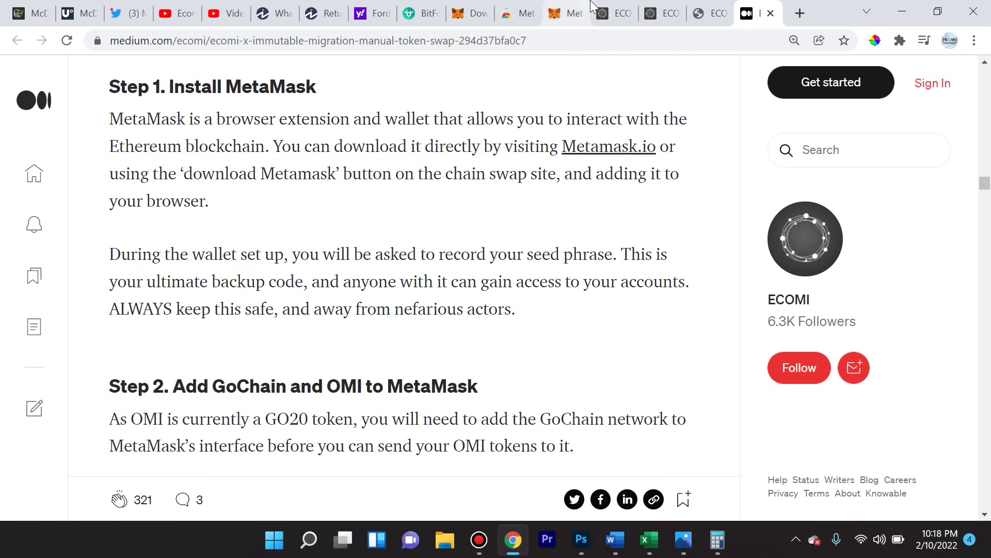
# Check MetaMask's 0 ETH balance, then read the guide's Step 2 on adding GoChain and OMI
pyautogui.click(568, 14)
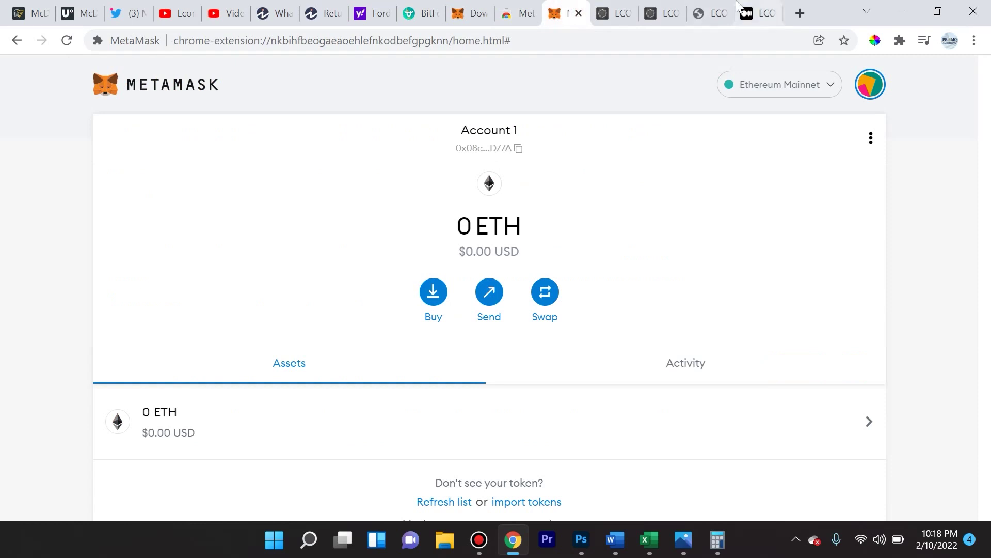
pyautogui.click(755, 13)
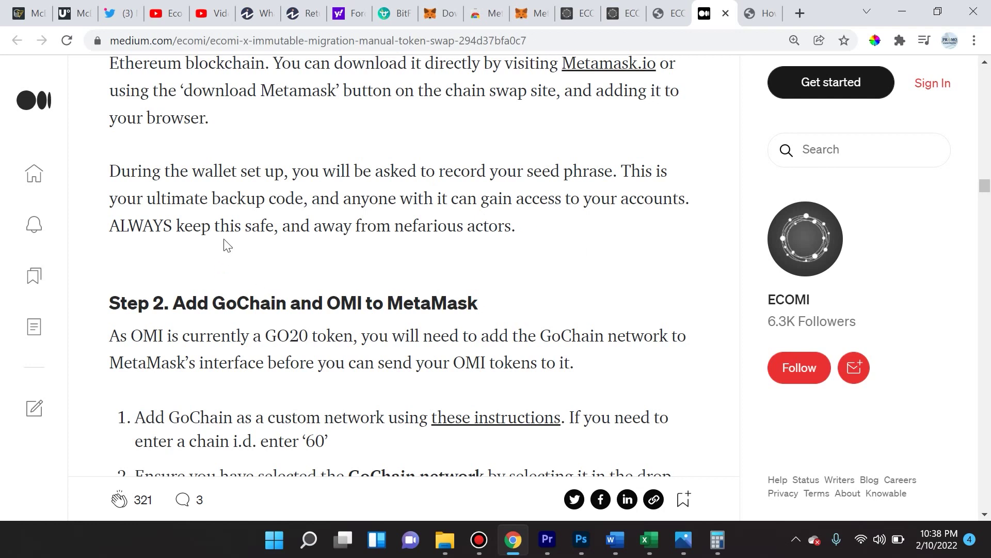
pyautogui.scroll(-3, 486, 242)
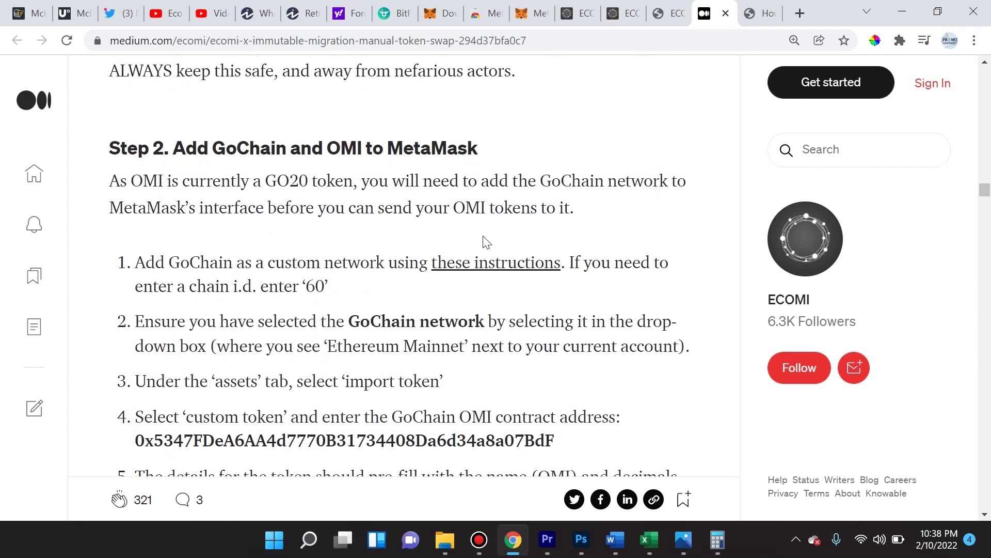
pyautogui.scroll(-2, 486, 243)
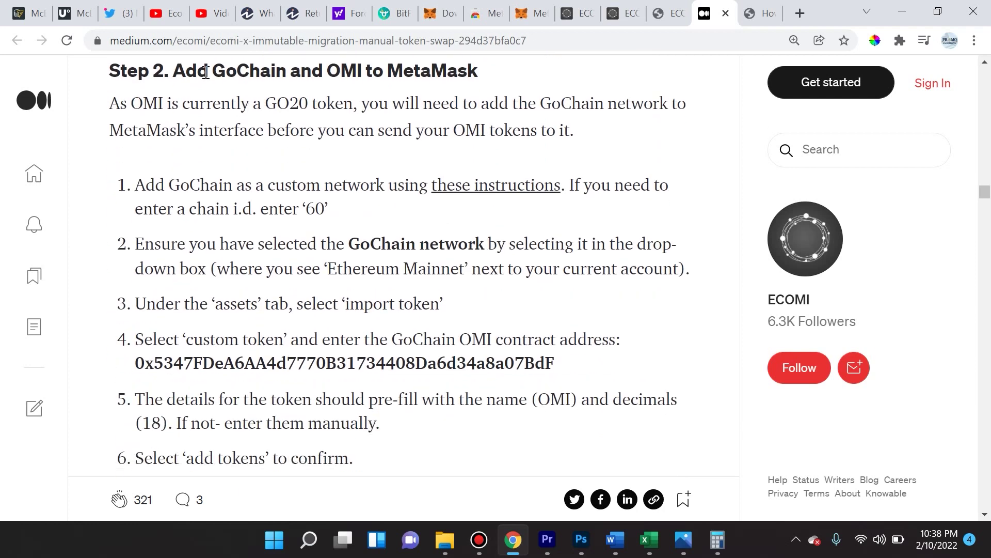
pyautogui.scroll(2, 267, 127)
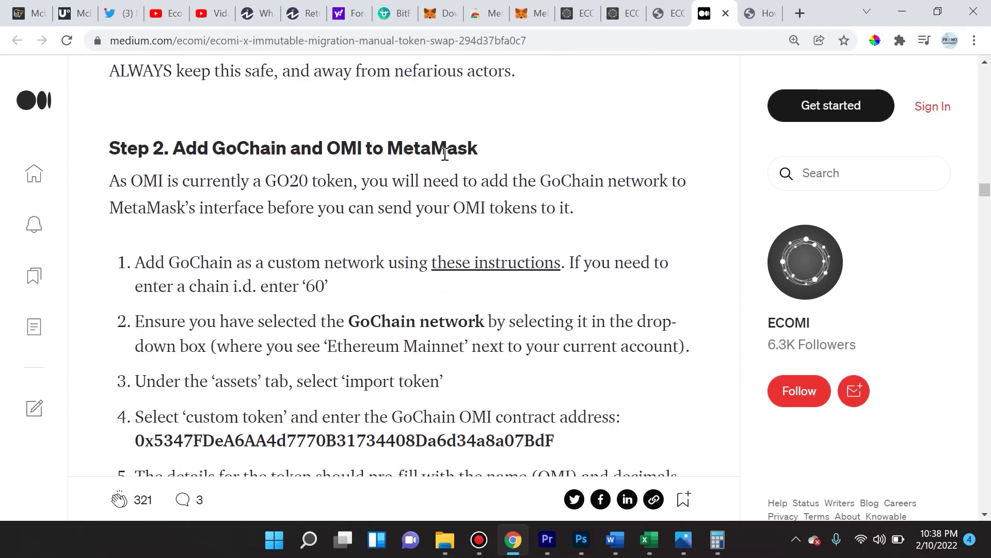
pyautogui.click(531, 13)
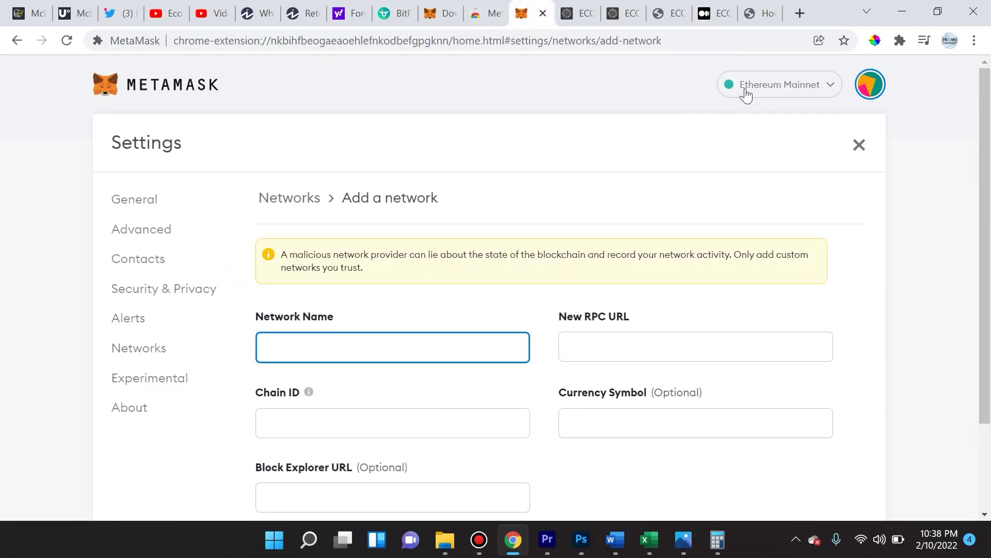
# Check MetaMask's network list, then open the guide's GoChain custom network instructions link
pyautogui.click(791, 97)
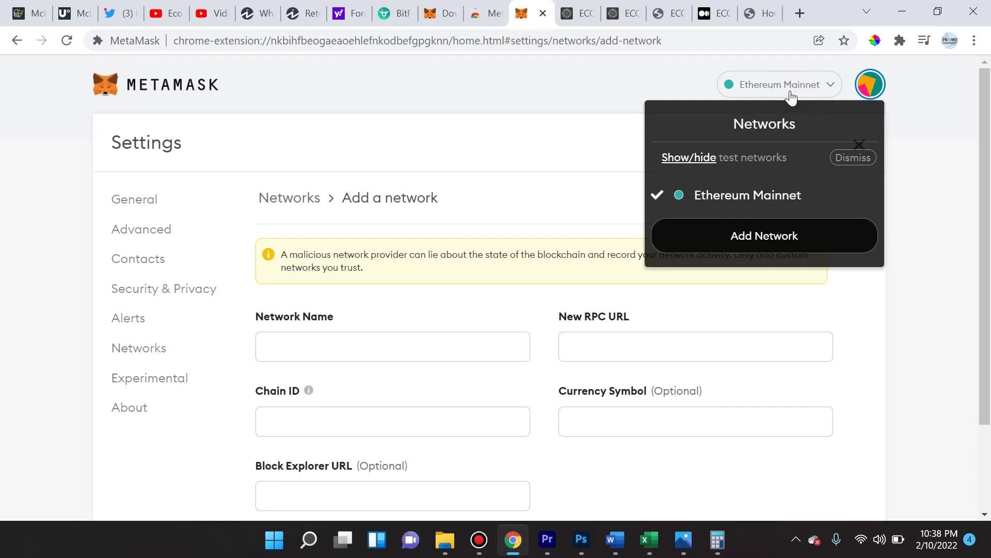
pyautogui.click(747, 248)
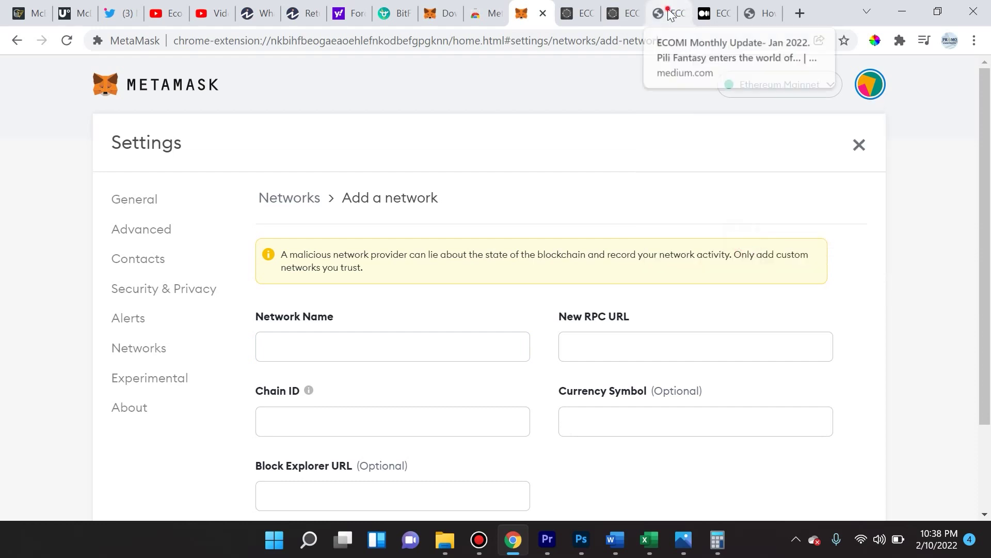
pyautogui.click(710, 13)
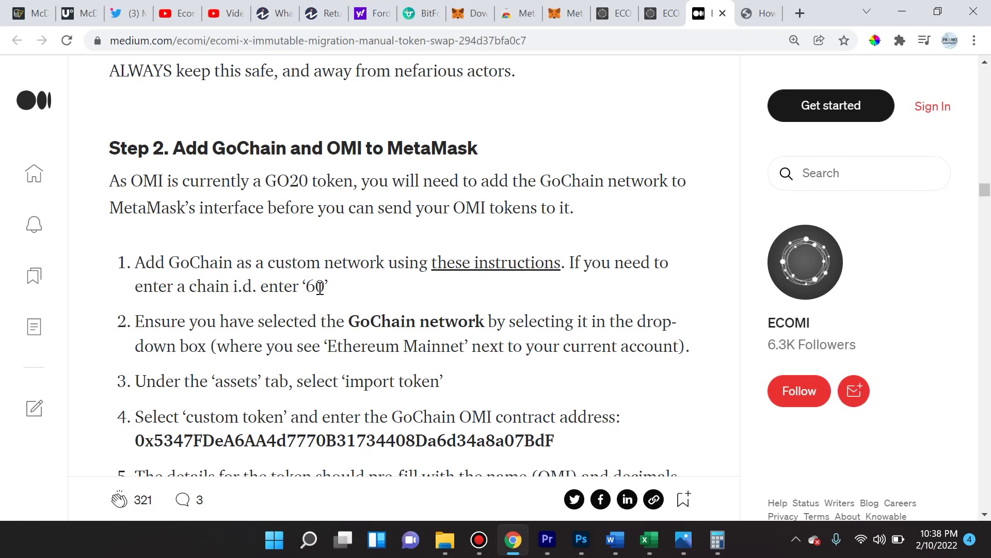
pyautogui.click(488, 265)
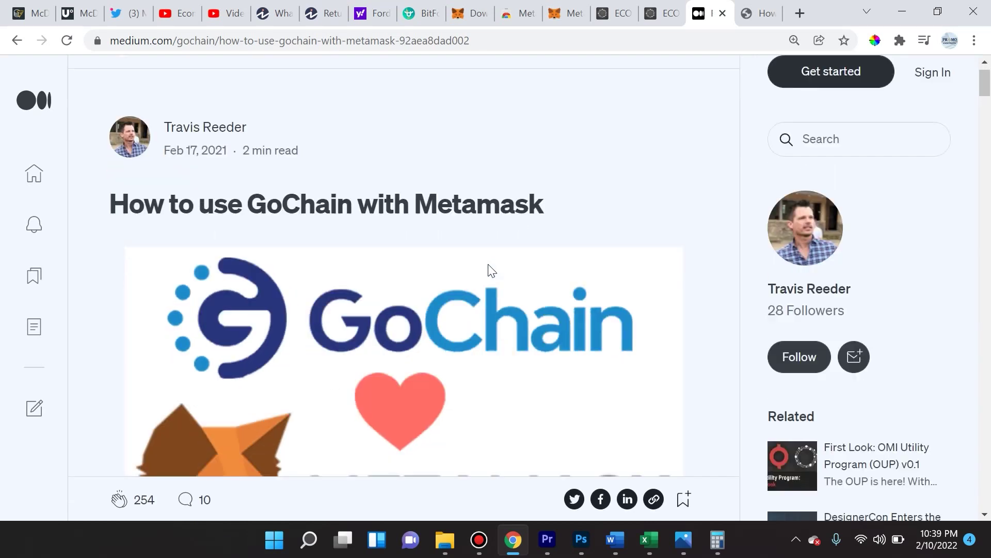
# Copy the network name GoChain from the guide into MetaMask's Network Name field
pyautogui.scroll(-18, 489, 268)
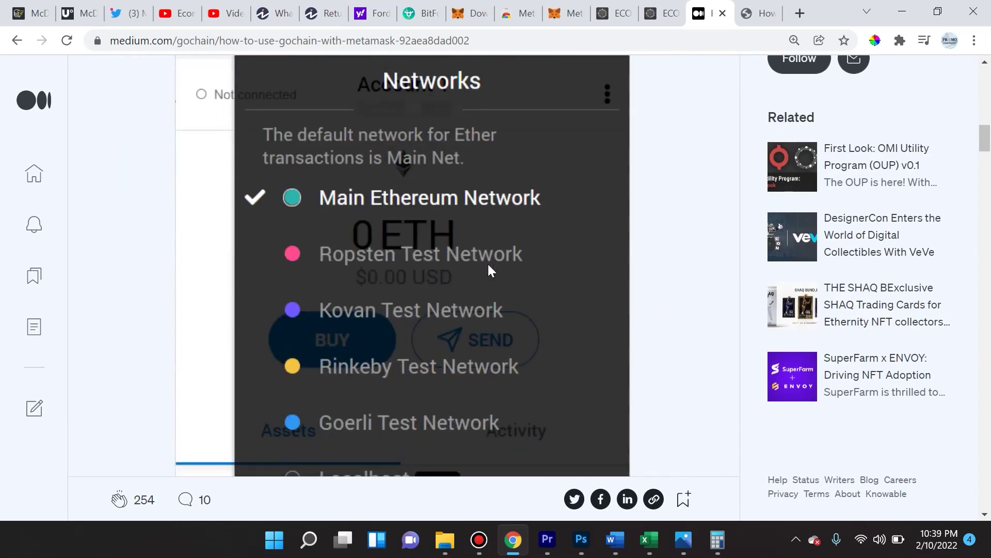
pyautogui.scroll(-6, 488, 264)
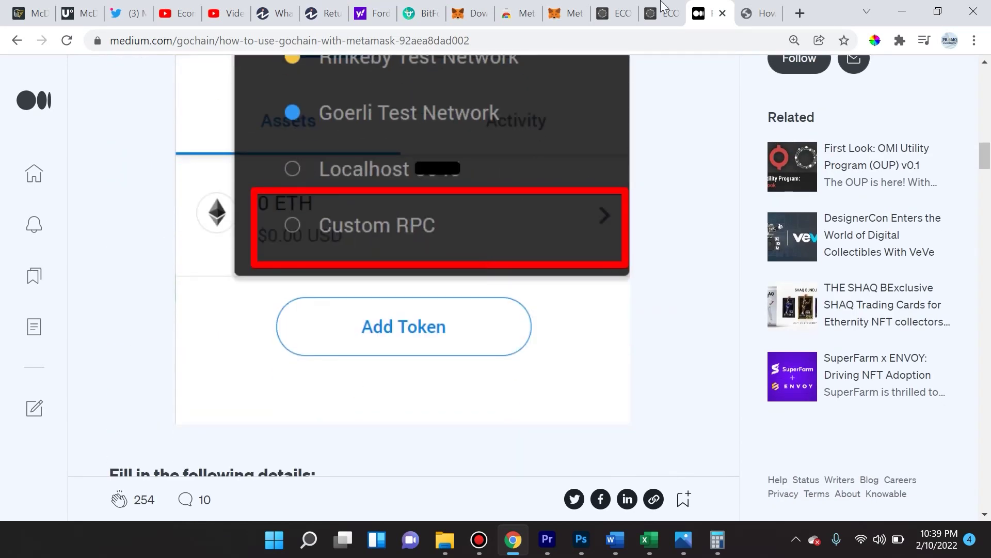
pyautogui.click(563, 13)
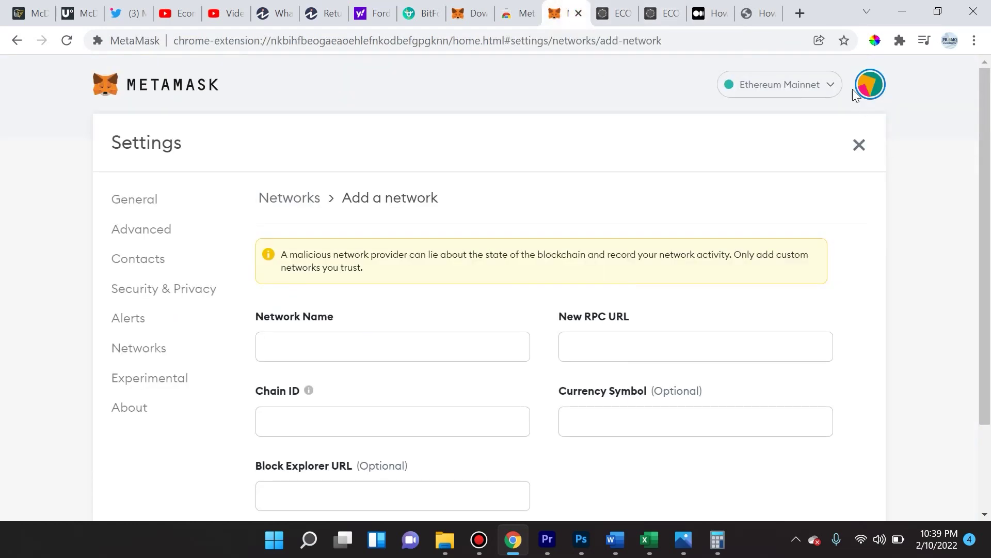
pyautogui.click(790, 85)
pyautogui.click(726, 227)
pyautogui.click(759, 12)
pyautogui.moveTo(253, 120); pyautogui.dragTo(321, 119)
pyautogui.hotkey('ctrl', 'c')
pyautogui.click(563, 13)
pyautogui.click(341, 338)
pyautogui.hotkey('ctrl', 'v')
pyautogui.hotkey('ctrl', '9')
pyautogui.moveTo(422, 156); pyautogui.dragTo(250, 166)
pyautogui.hotkey('ctrl', 'c')
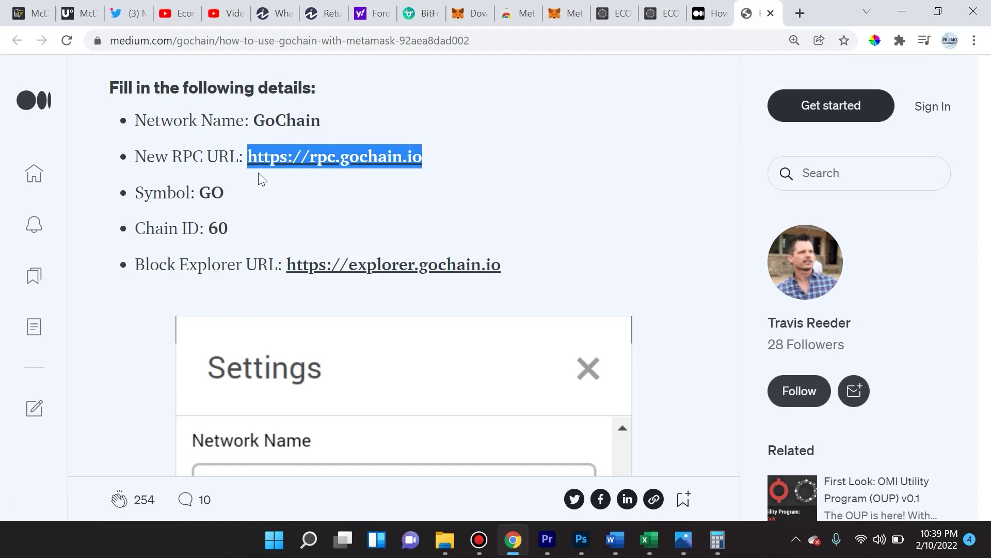
pyautogui.click(562, 13)
pyautogui.click(613, 355)
pyautogui.hotkey('ctrl', 'v')
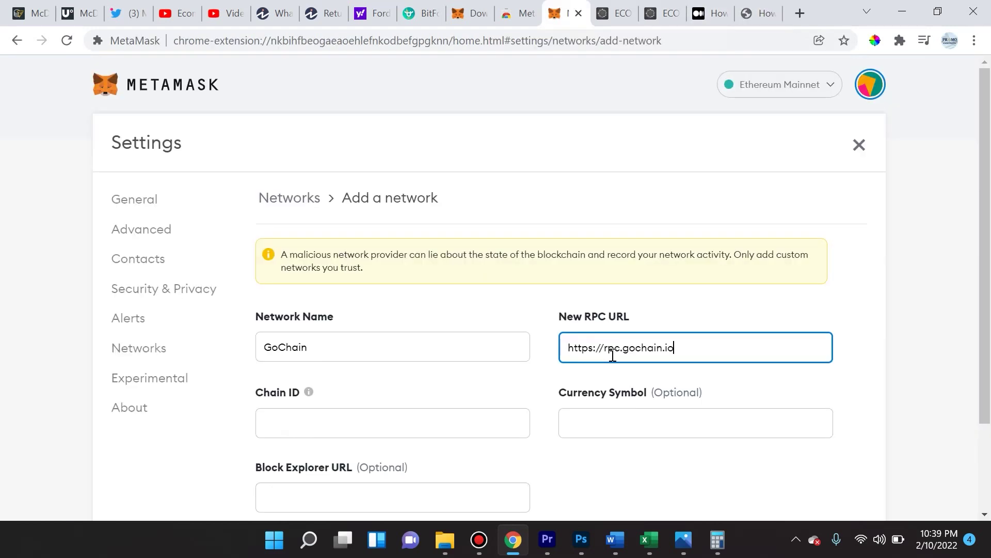
pyautogui.hotkey('ctrl', '9')
pyautogui.moveTo(228, 227); pyautogui.dragTo(212, 227)
pyautogui.hotkey('ctrl', 'c')
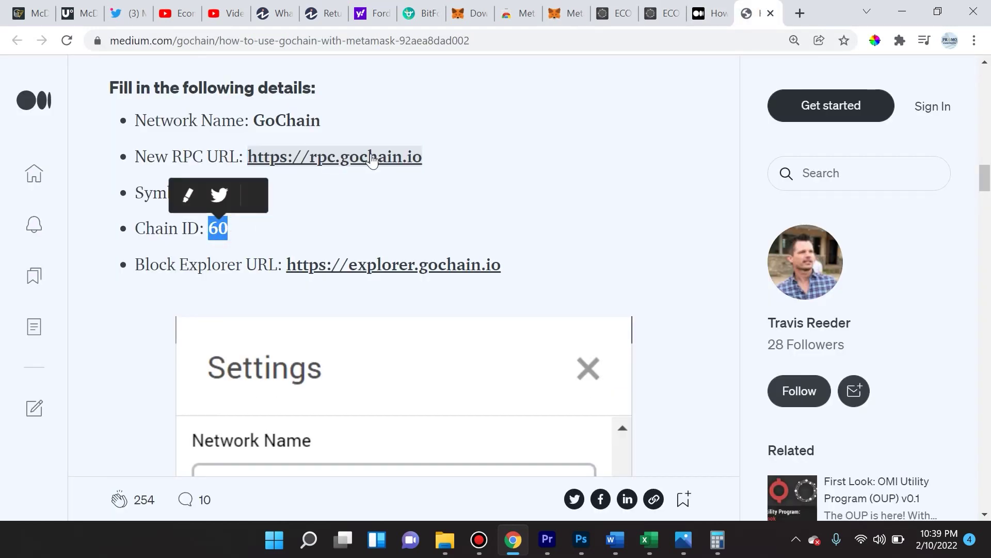
pyautogui.click(566, 13)
pyautogui.click(347, 426)
pyautogui.hotkey('ctrl', 'v')
# Enter currency symbol GO and the GoChain block explorer URL, then save the network
pyautogui.click(643, 421)
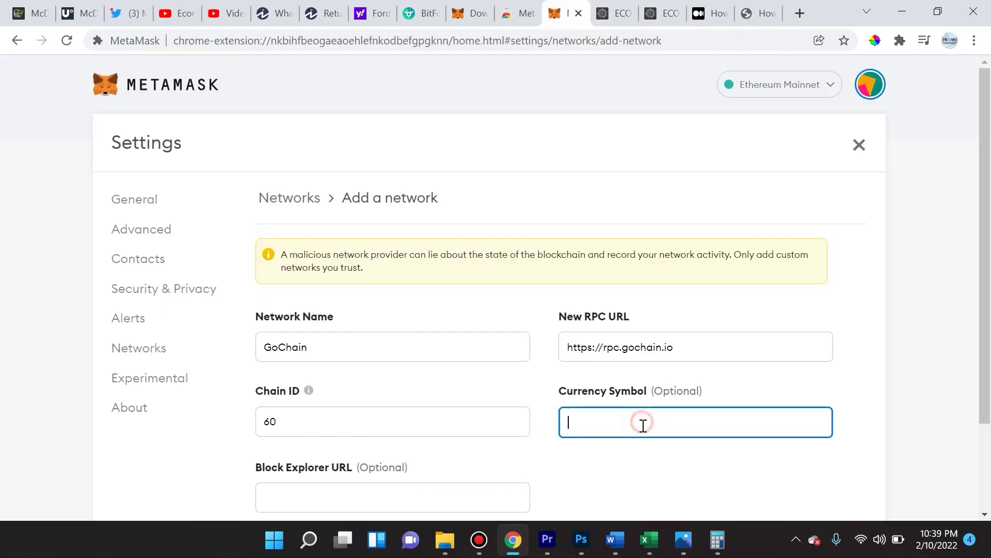
pyautogui.write('GO')
pyautogui.scroll(-1, 404, 425)
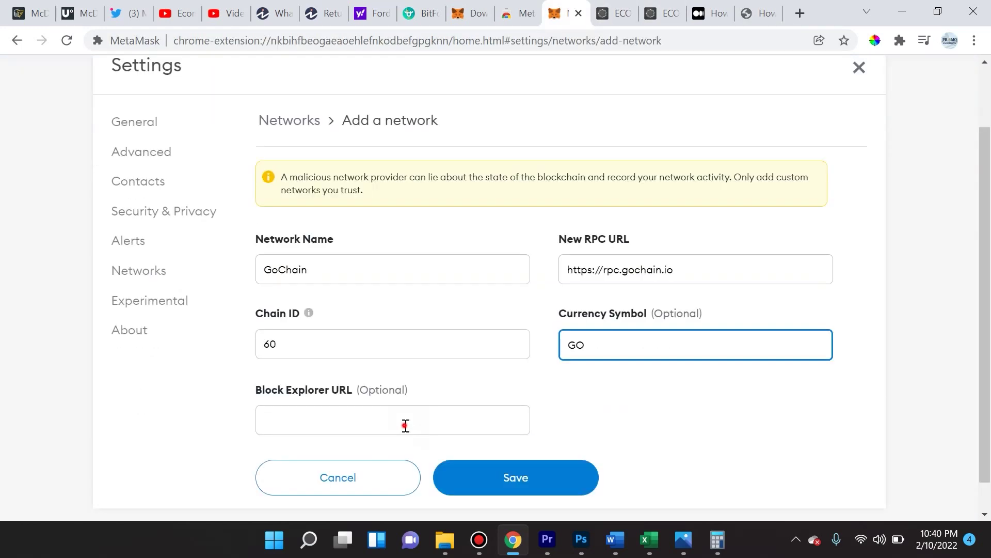
pyautogui.click(406, 424)
pyautogui.hotkey('ctrl', 'v')
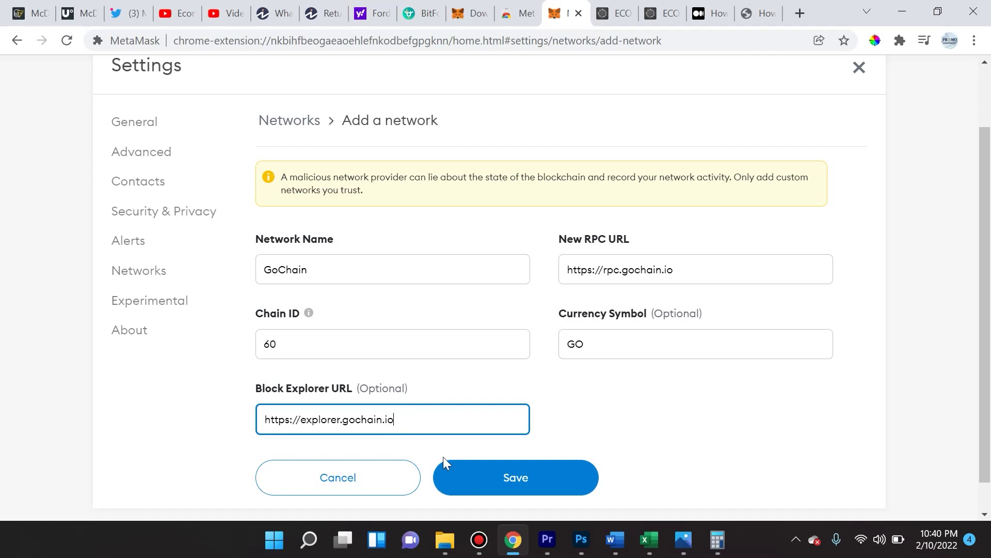
pyautogui.click(550, 495)
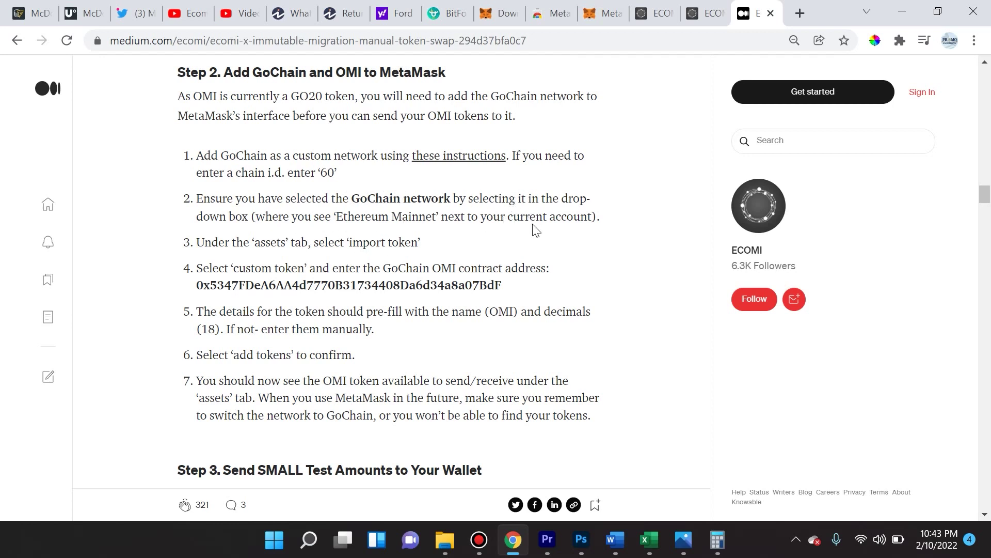
# Import OMI into MetaMask as a custom token using the GoChain contract address from the guide
pyautogui.click(591, 14)
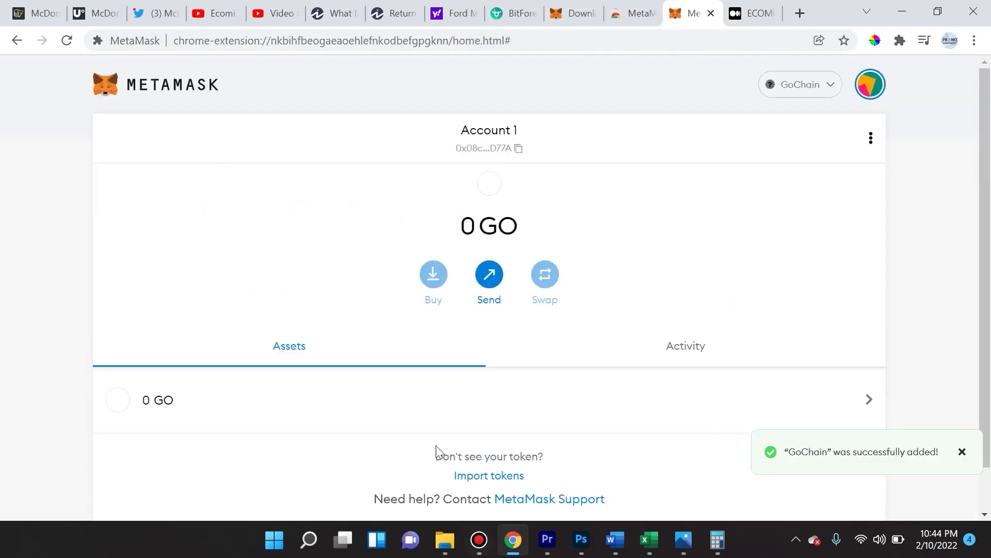
pyautogui.scroll(-1, 374, 374)
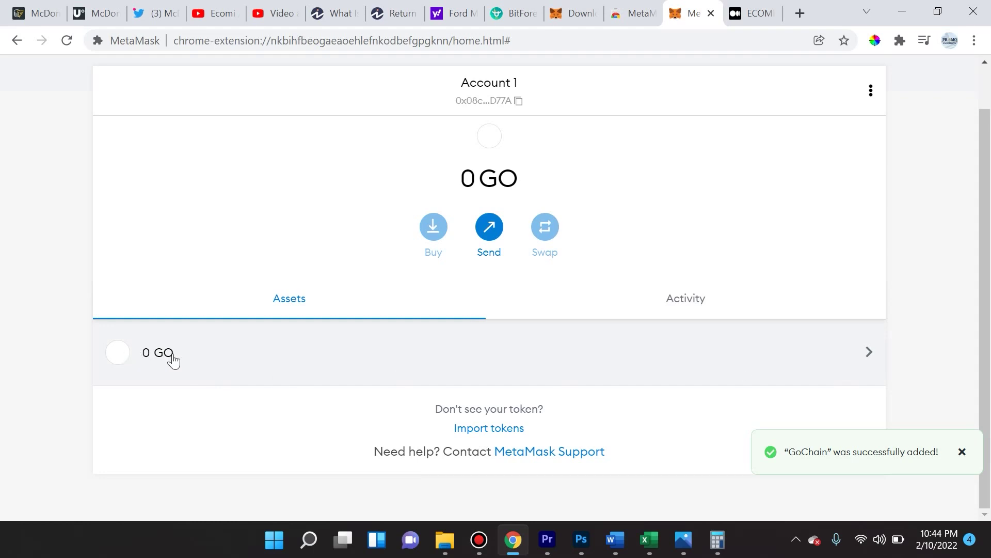
pyautogui.click(460, 428)
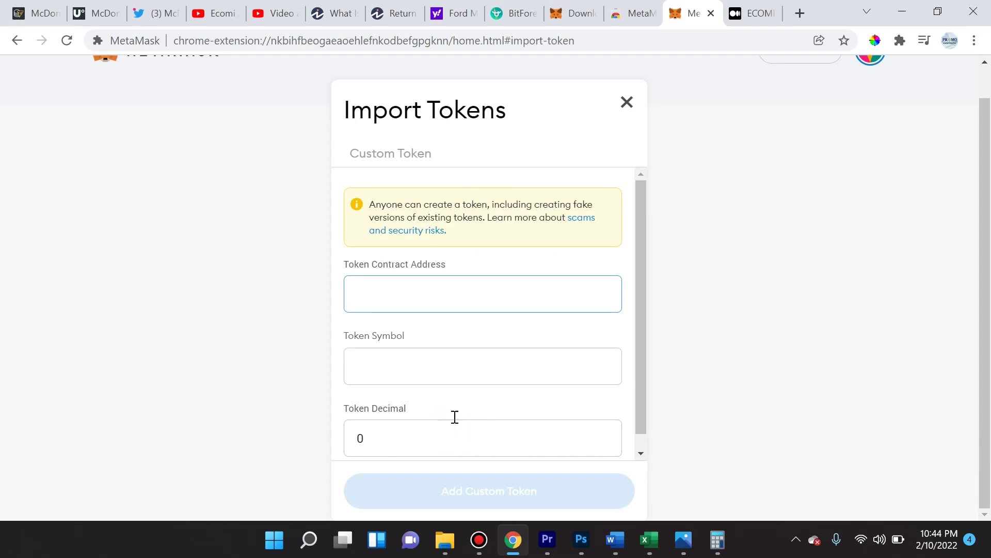
pyautogui.hotkey('ctrl', 'Tab')
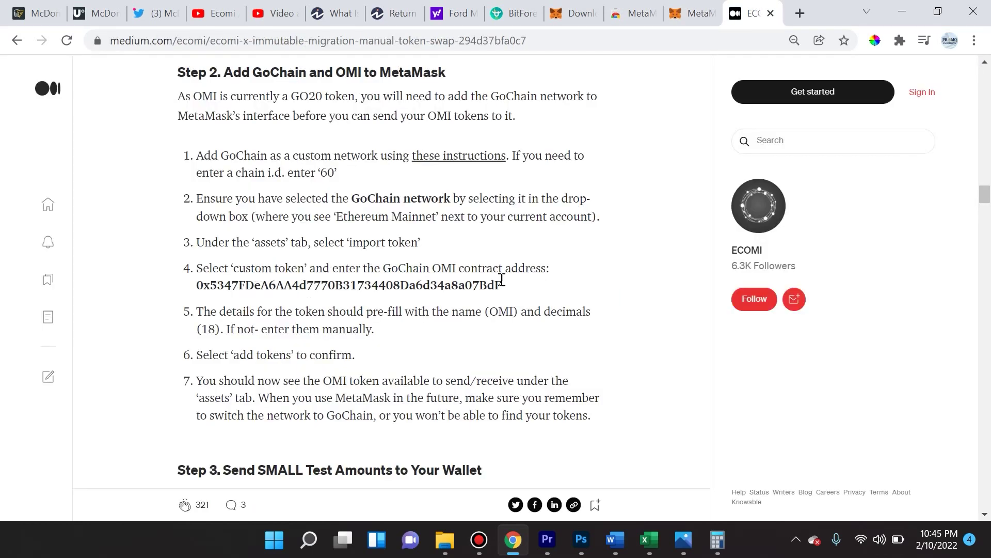
pyautogui.moveTo(505, 283); pyautogui.dragTo(195, 285)
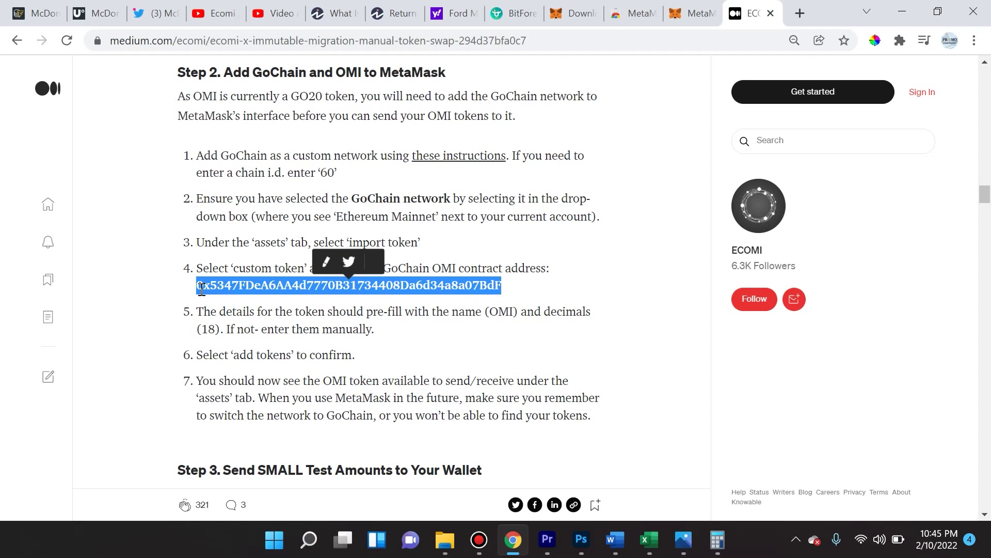
pyautogui.click(715, 13)
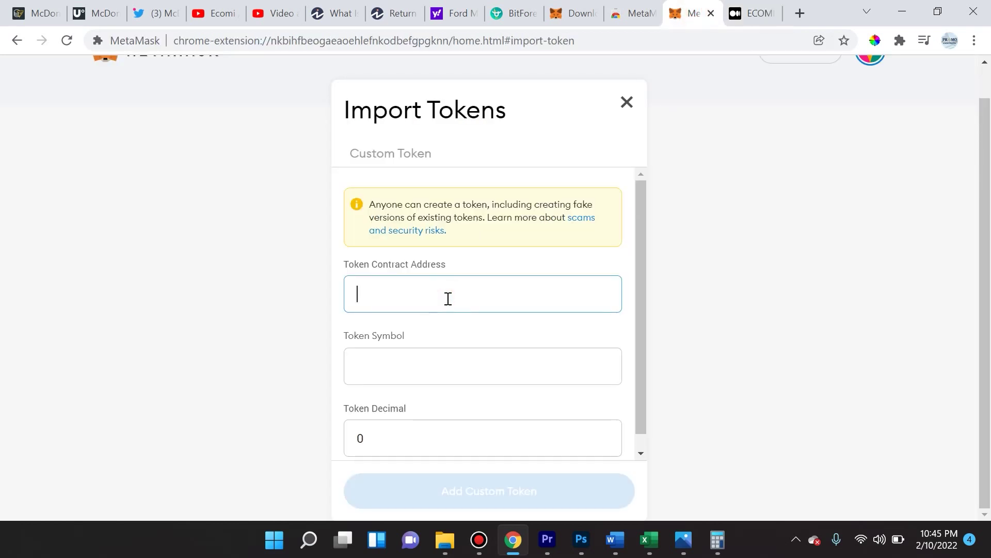
pyautogui.hotkey('ctrl', 'v')
pyautogui.click(414, 294)
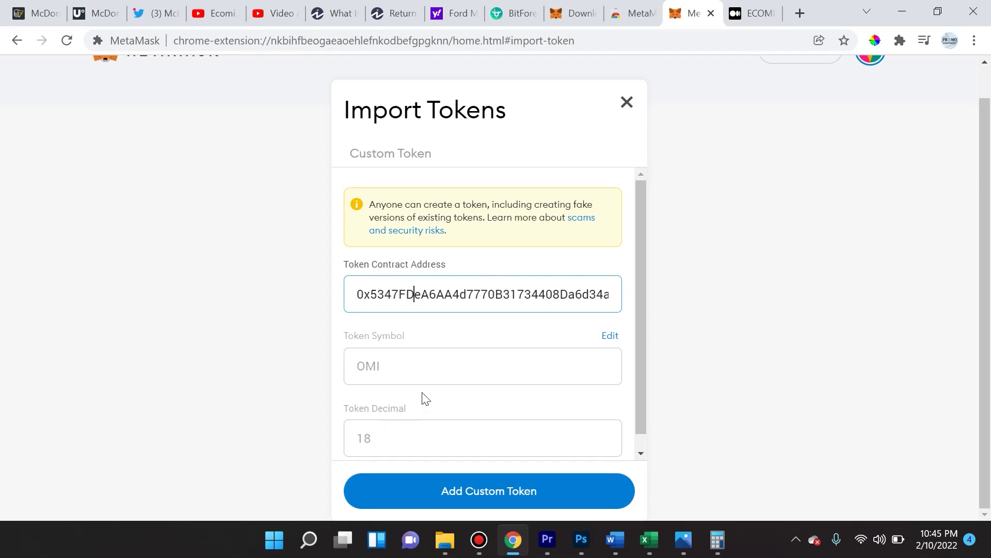
pyautogui.scroll(-1, 424, 398)
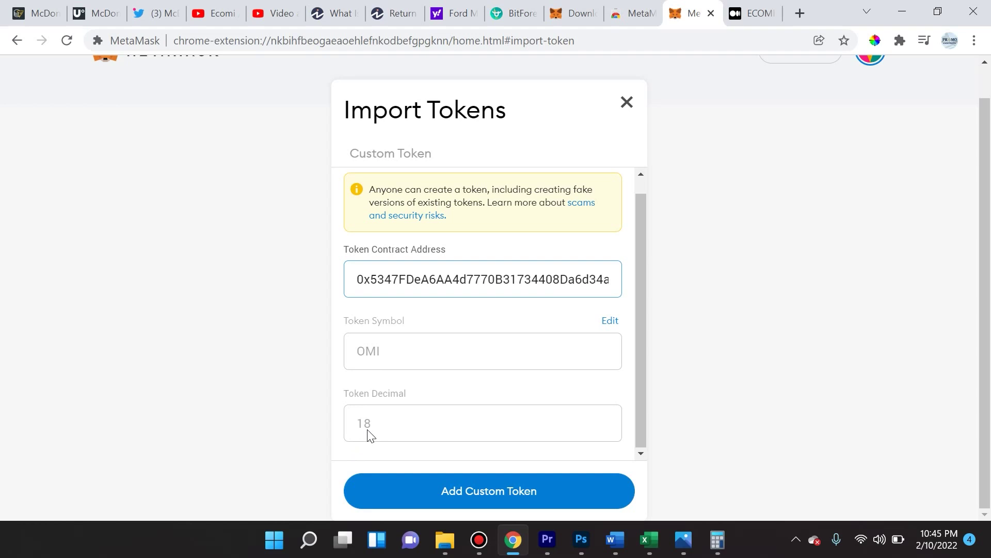
pyautogui.click(466, 510)
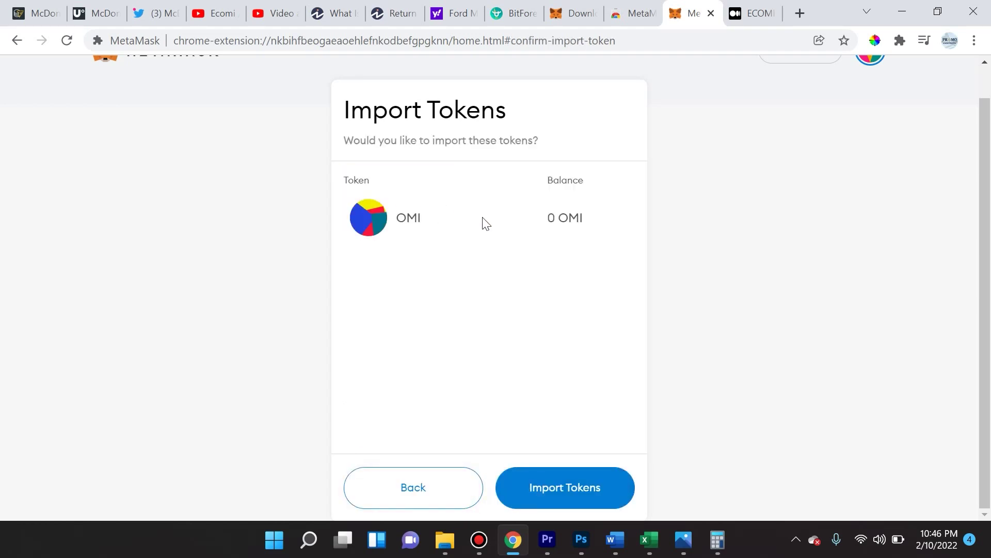
pyautogui.click(558, 500)
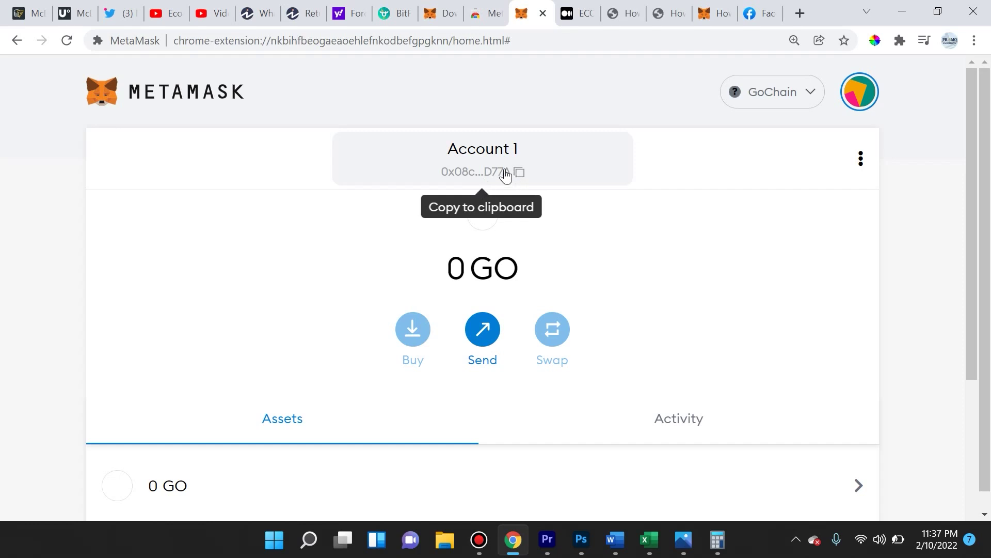
# Copy the MetaMask account address and switch the wallet to Ethereum Mainnet
pyautogui.click(505, 175)
pyautogui.click(796, 92)
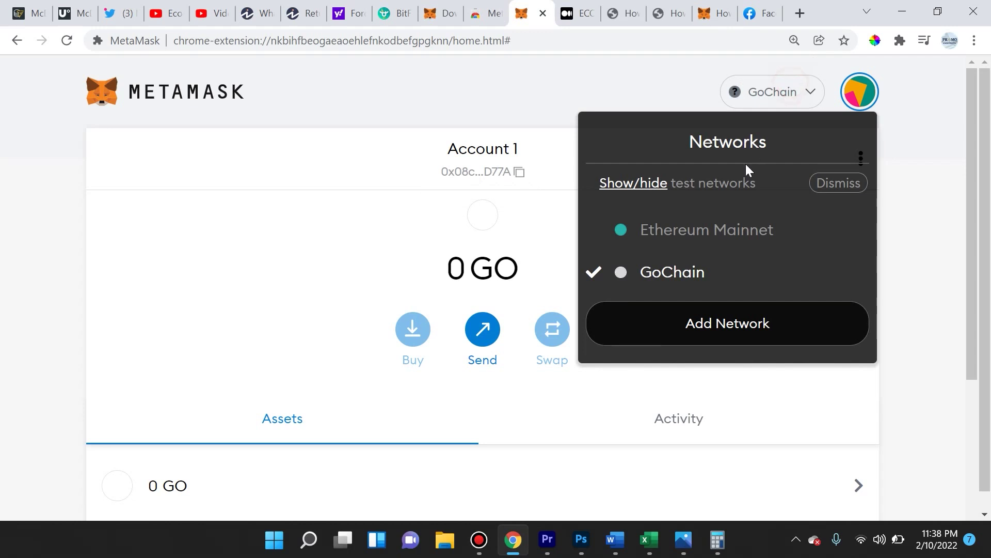
pyautogui.click(695, 232)
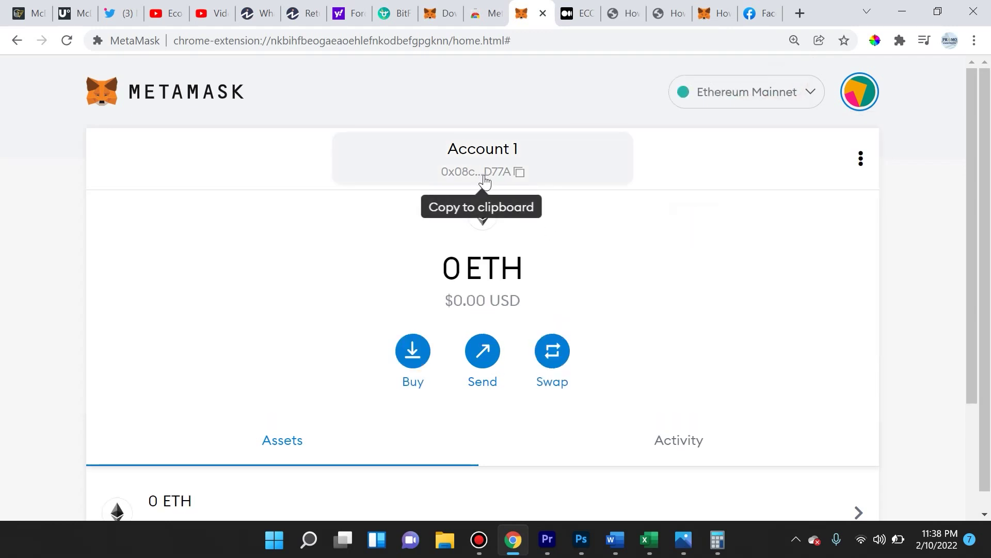
pyautogui.click(747, 101)
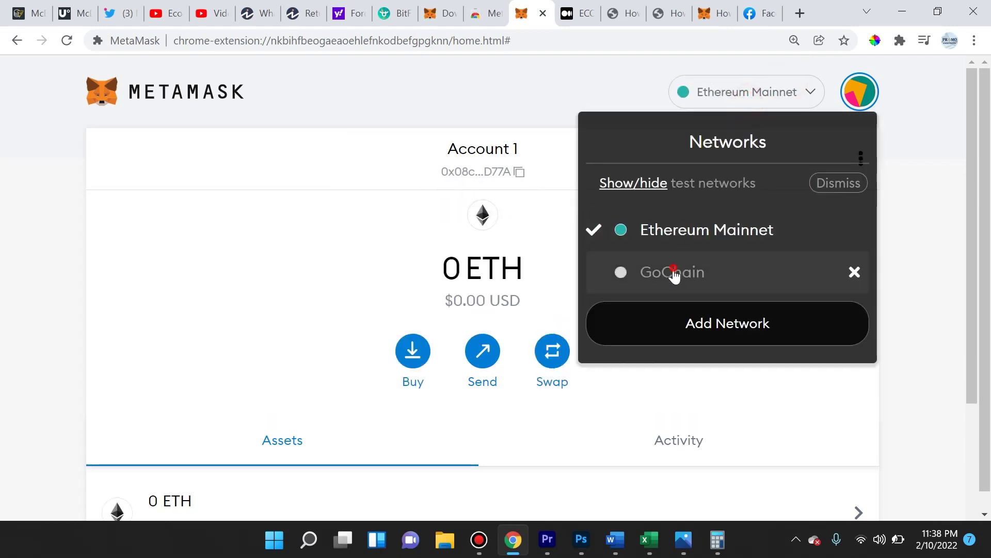
pyautogui.click(666, 233)
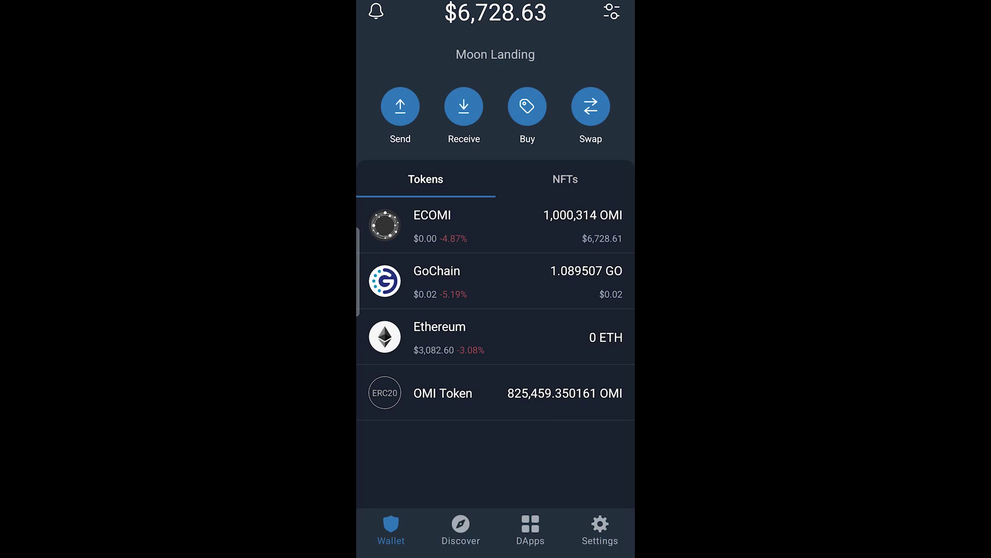
# In Trust Wallet, send 40000 GO20 OMI to the pasted MetaMask account address
pyautogui.click(434, 225)
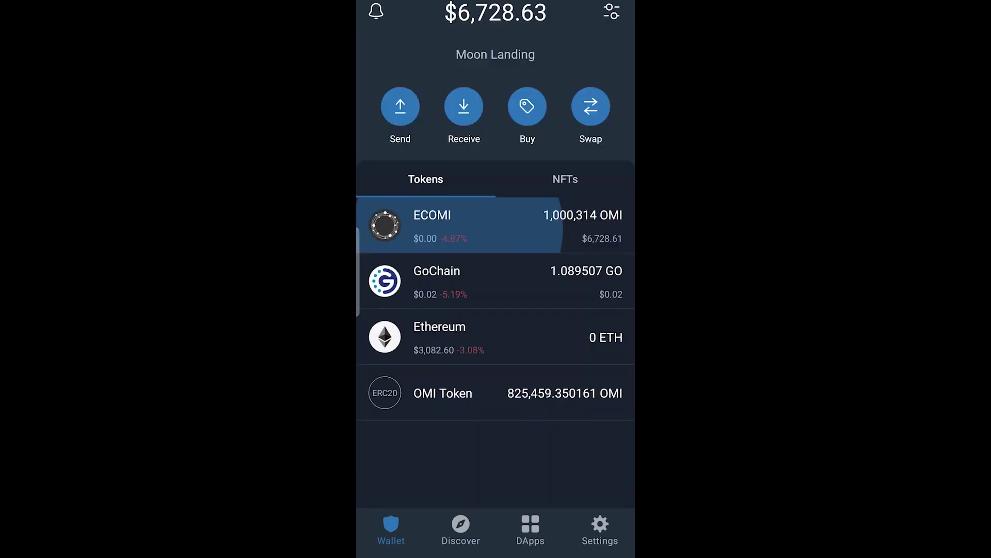
pyautogui.click(434, 225)
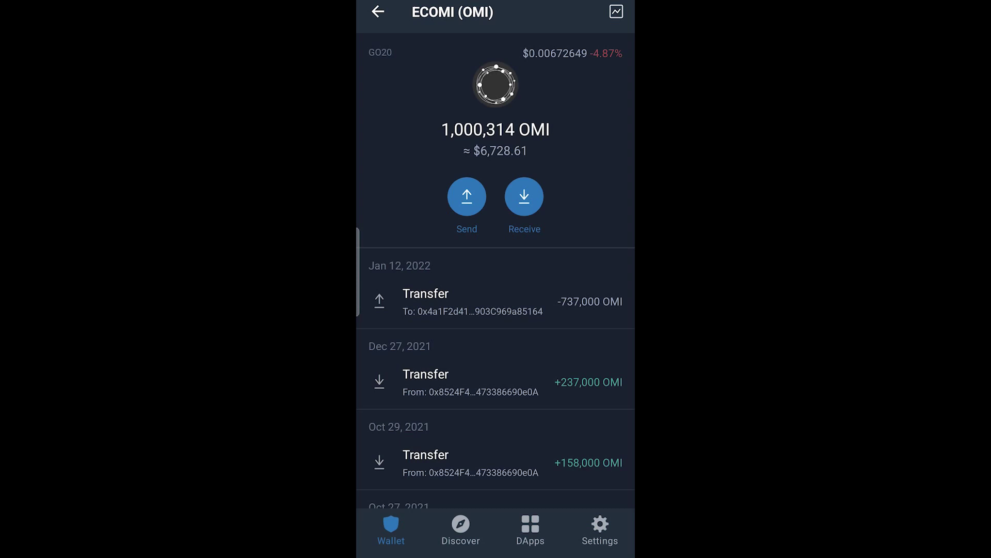
pyautogui.click(466, 196)
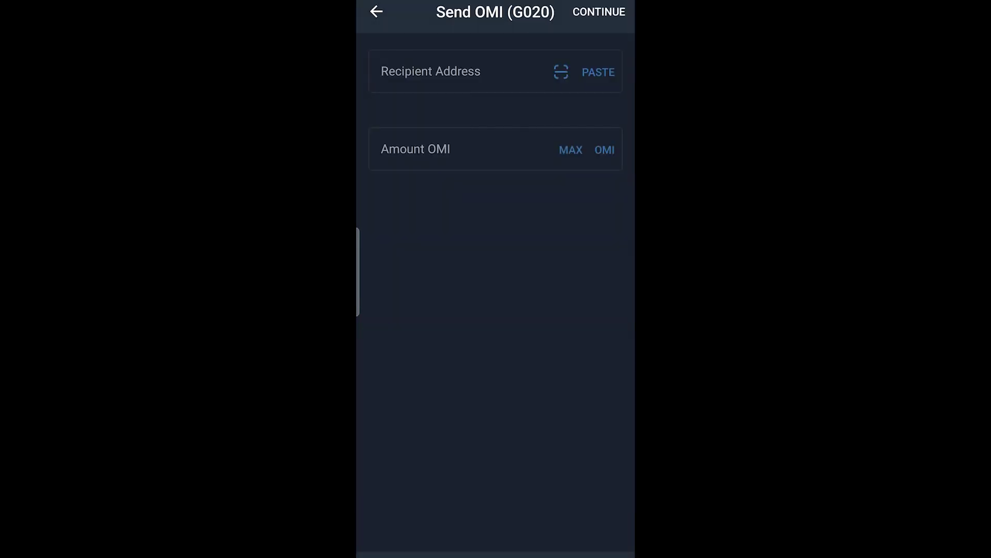
pyautogui.click(460, 73)
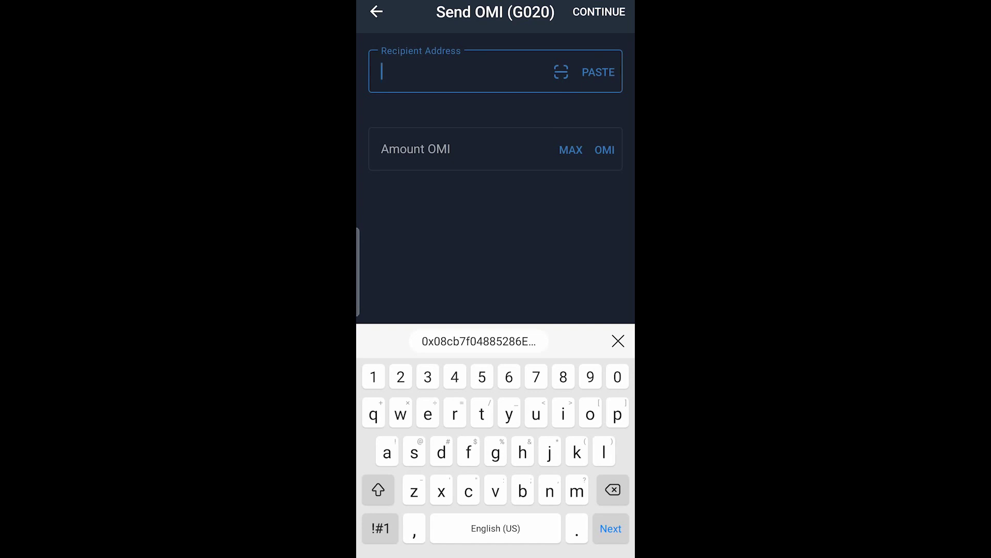
pyautogui.click(382, 72)
pyautogui.click(394, 41)
pyautogui.click(464, 148)
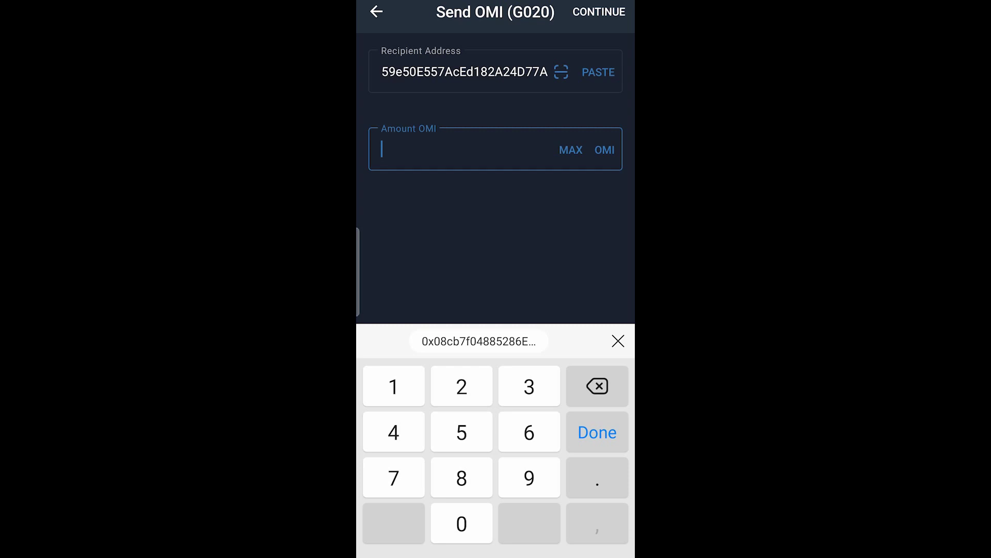
pyautogui.write('40000')
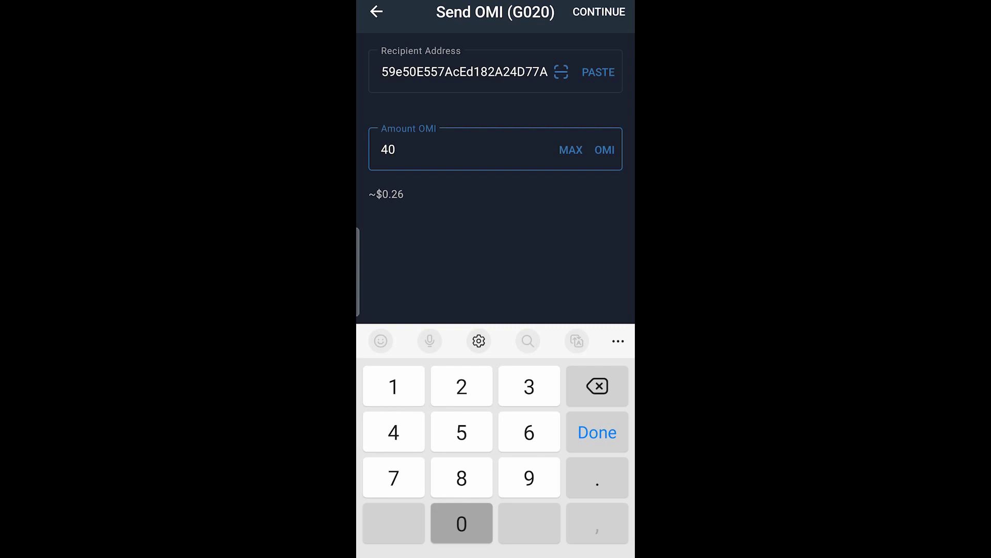
pyautogui.press('Return')
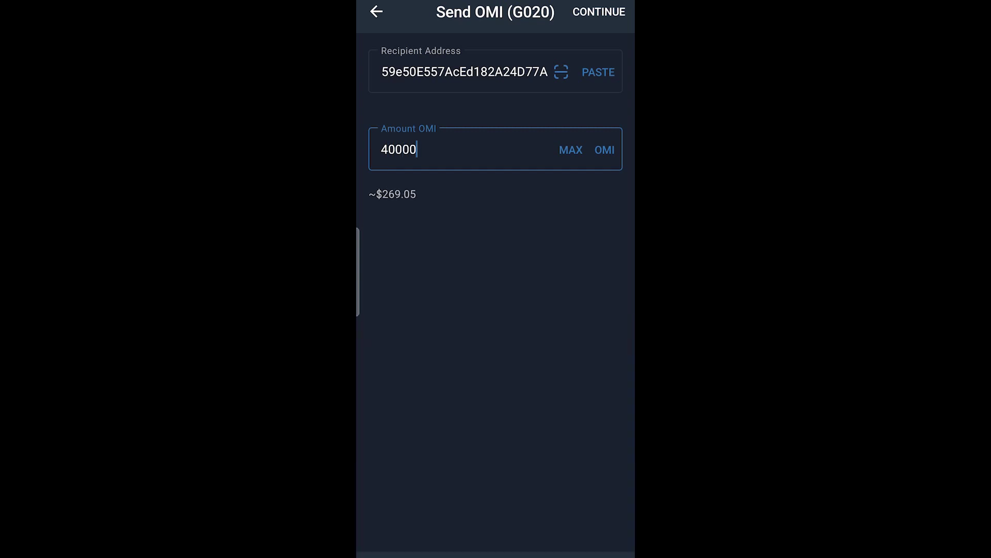
pyautogui.click(599, 11)
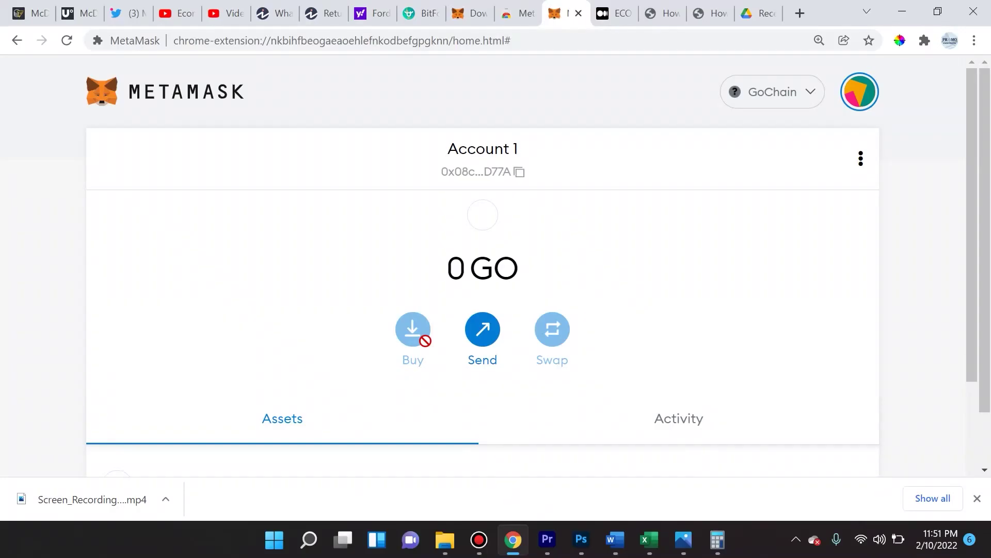
# Scroll MetaMask's assets to check the OMI row showing 1000314 OMI beside 0.7996 GO
pyautogui.scroll(-2, 268, 137)
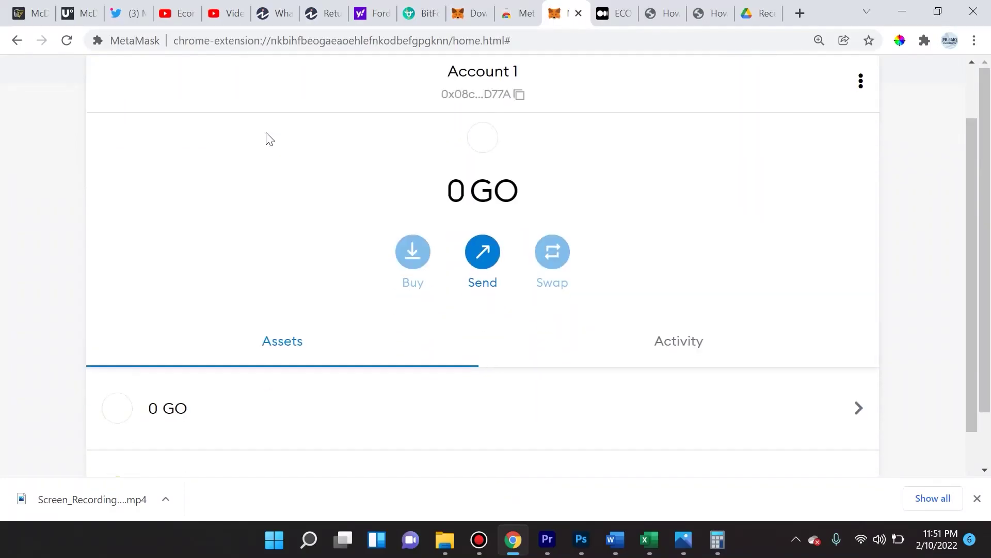
pyautogui.scroll(-2, 279, 226)
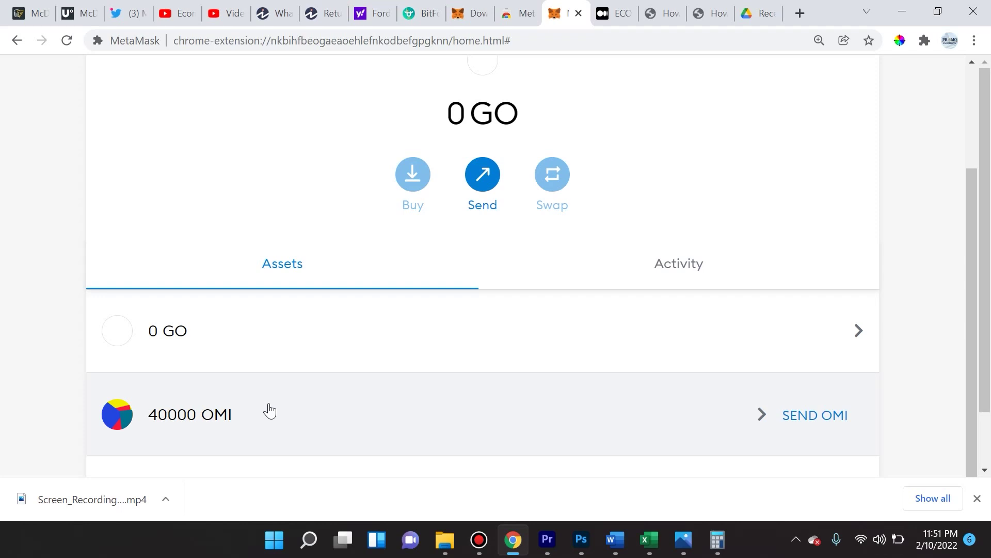
pyautogui.scroll(3, 269, 410)
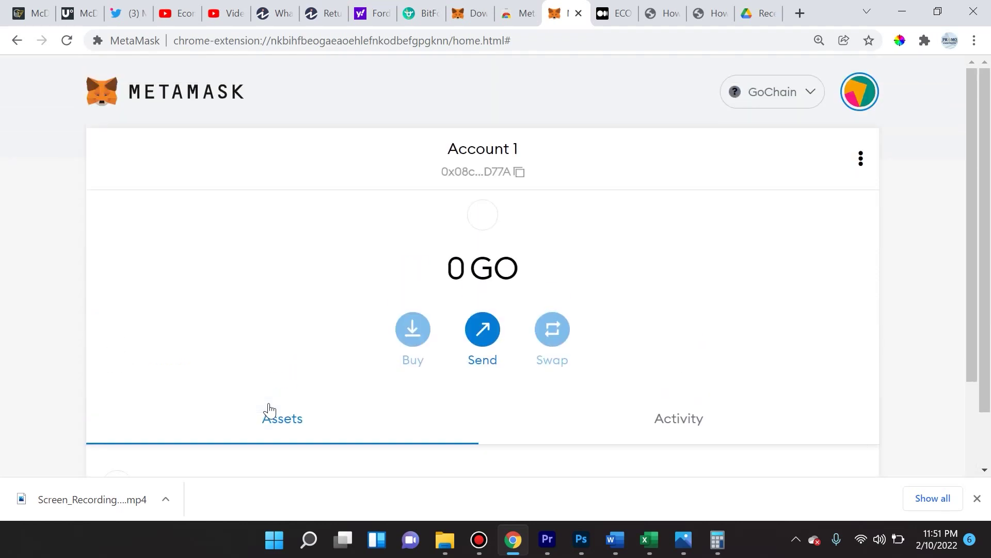
pyautogui.scroll(-3, 270, 411)
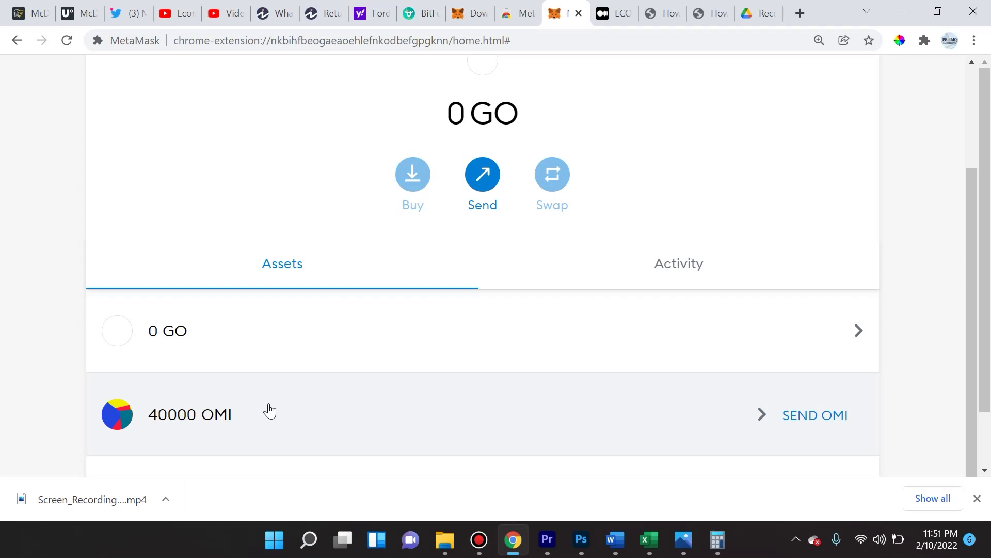
pyautogui.scroll(3, 287, 398)
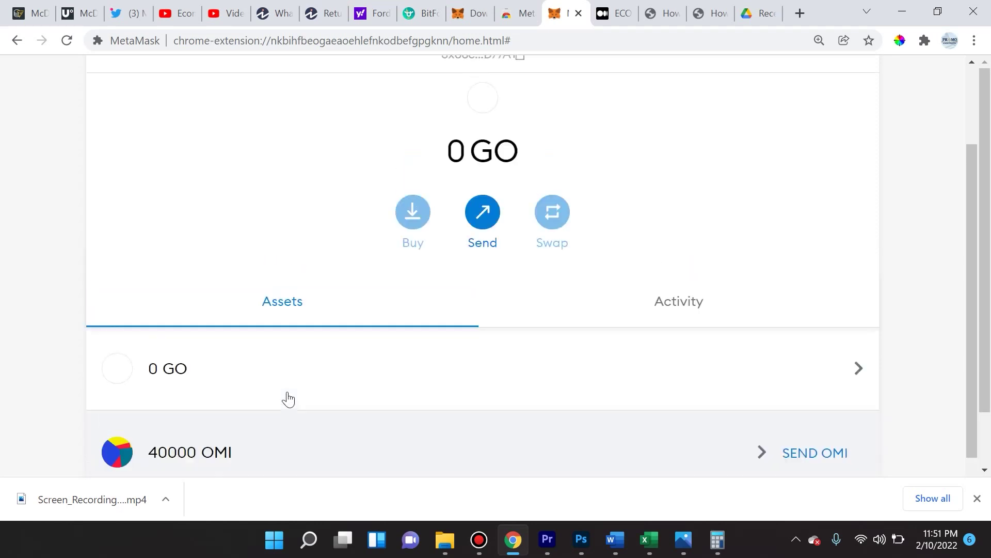
pyautogui.scroll(-4, 262, 305)
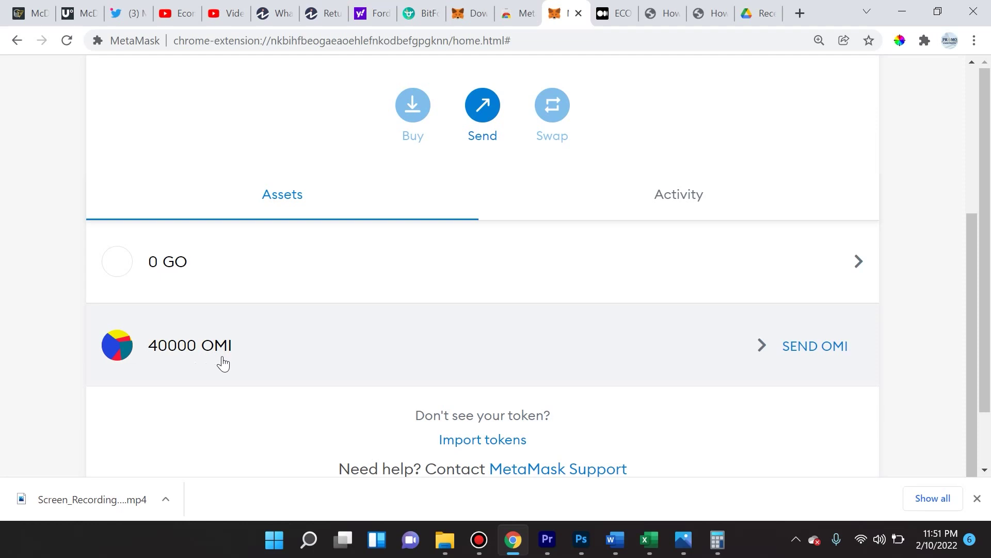
pyautogui.scroll(4, 222, 363)
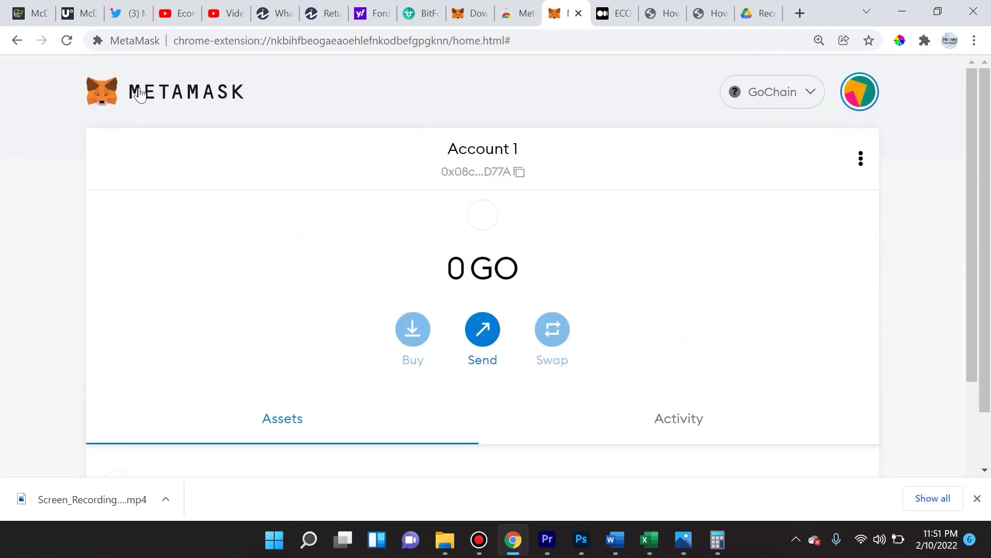
pyautogui.scroll(-4, 188, 252)
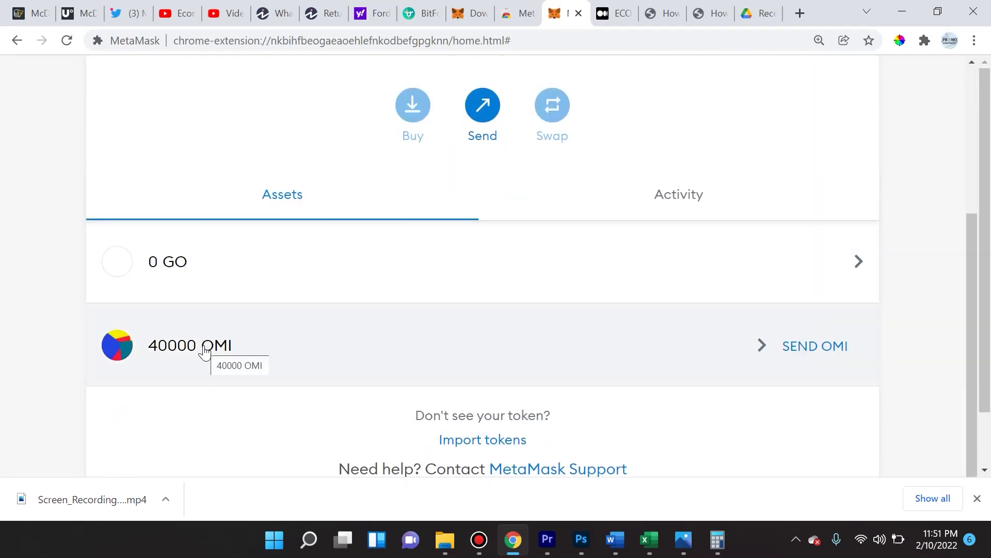
pyautogui.scroll(1, 204, 348)
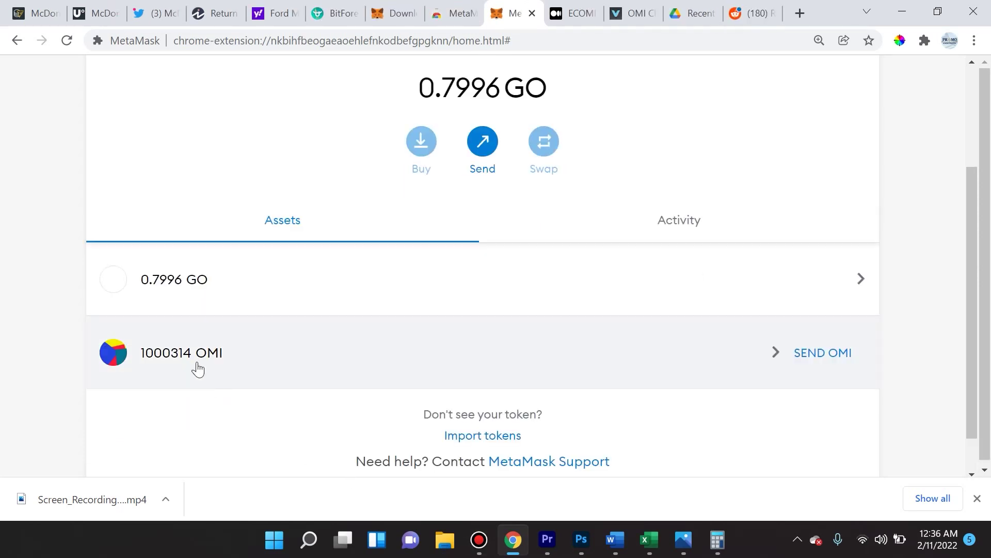
# Switch MetaMask from GoChain to Ethereum Mainnet, where Account 1 shows 0 ETH
pyautogui.scroll(1, 196, 369)
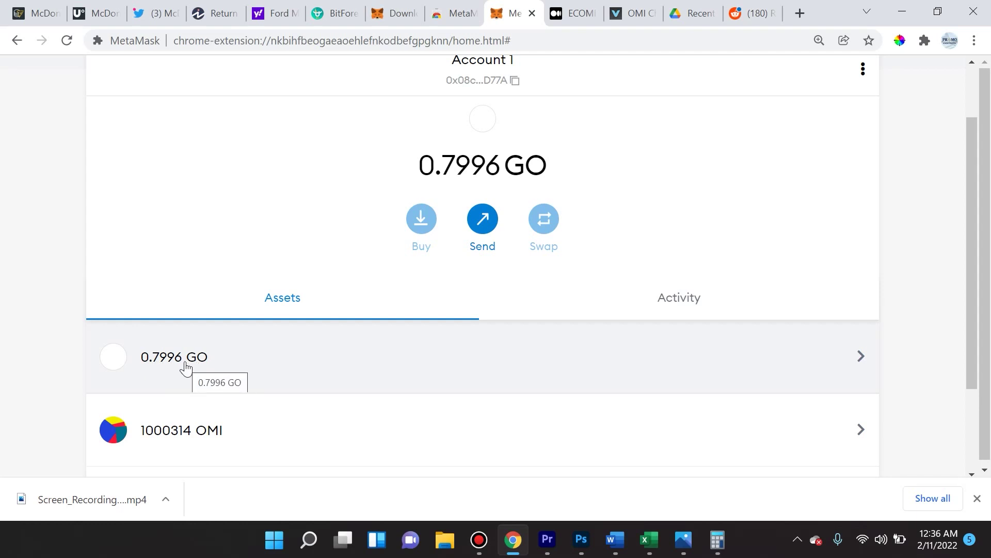
pyautogui.scroll(2, 186, 368)
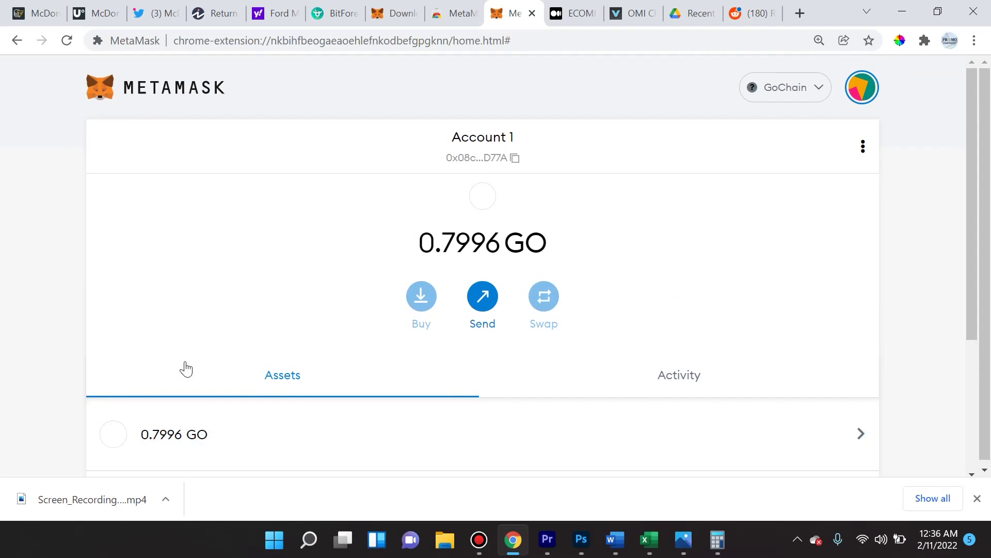
pyautogui.click(787, 87)
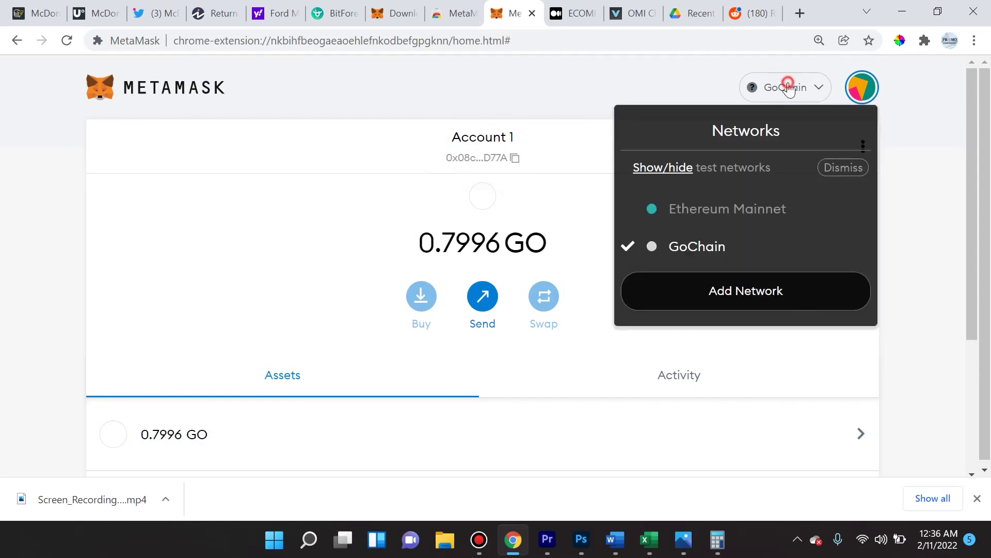
pyautogui.click(733, 206)
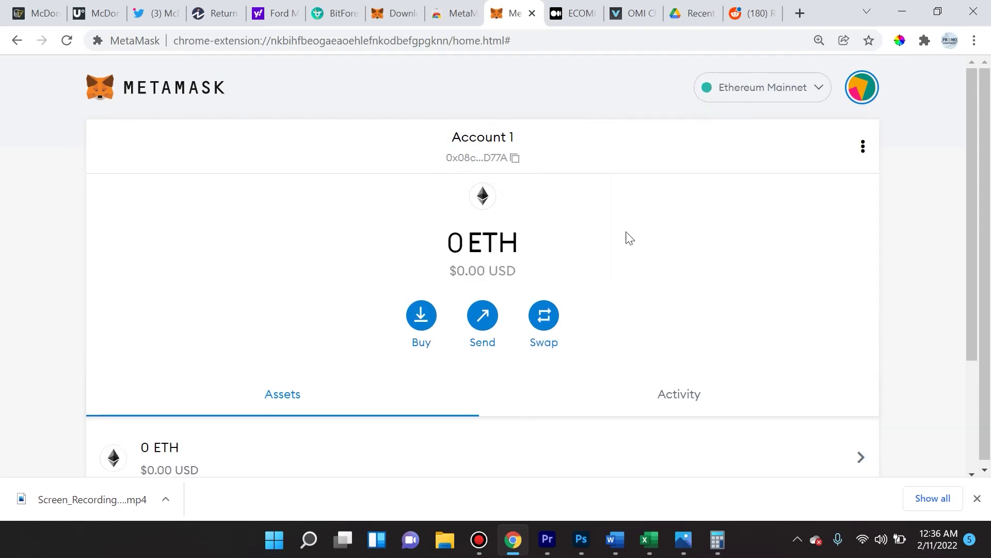
pyautogui.scroll(-2, 405, 398)
pyautogui.scroll(2, 378, 413)
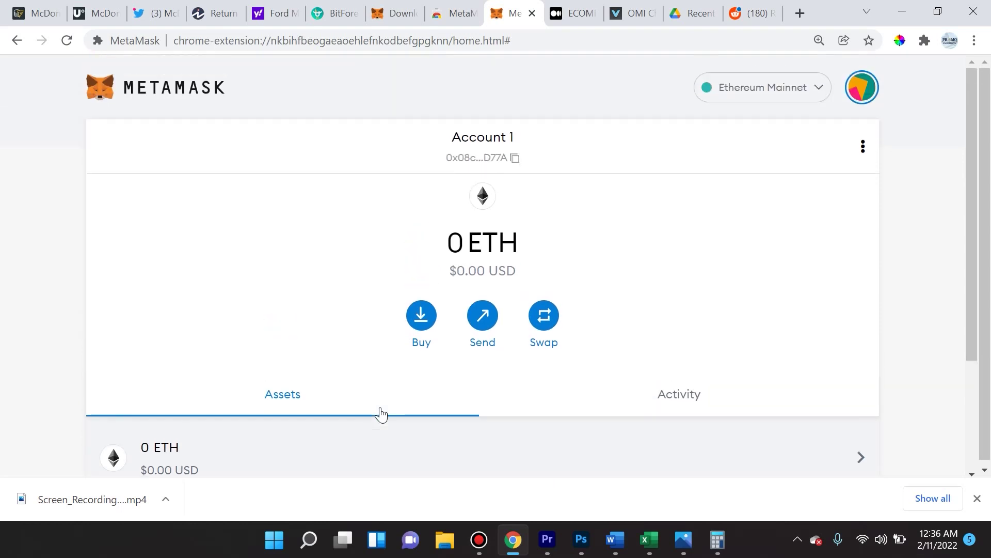
pyautogui.scroll(-2, 386, 414)
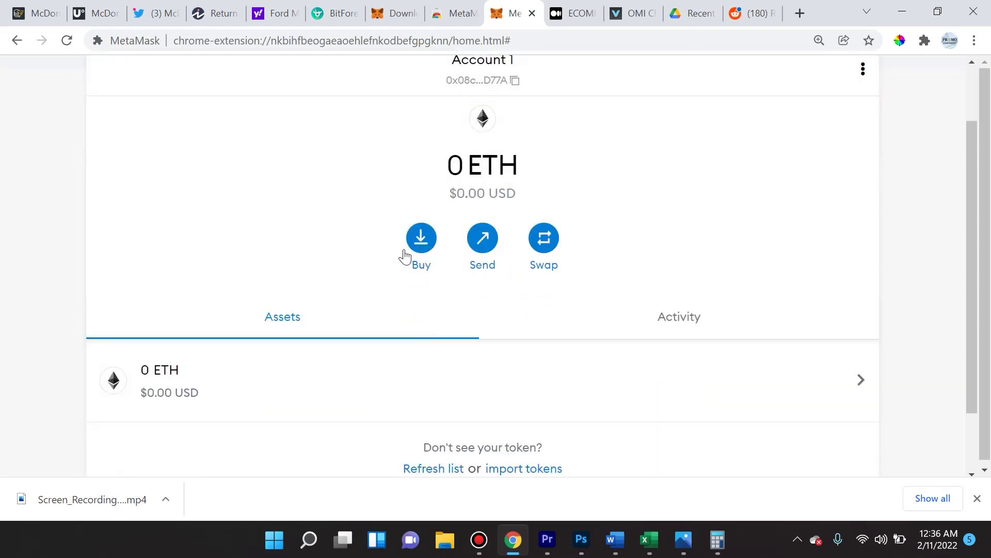
# Start a Wyre card purchase of ETH, changing the amount from $100 to $200
pyautogui.scroll(2, 405, 256)
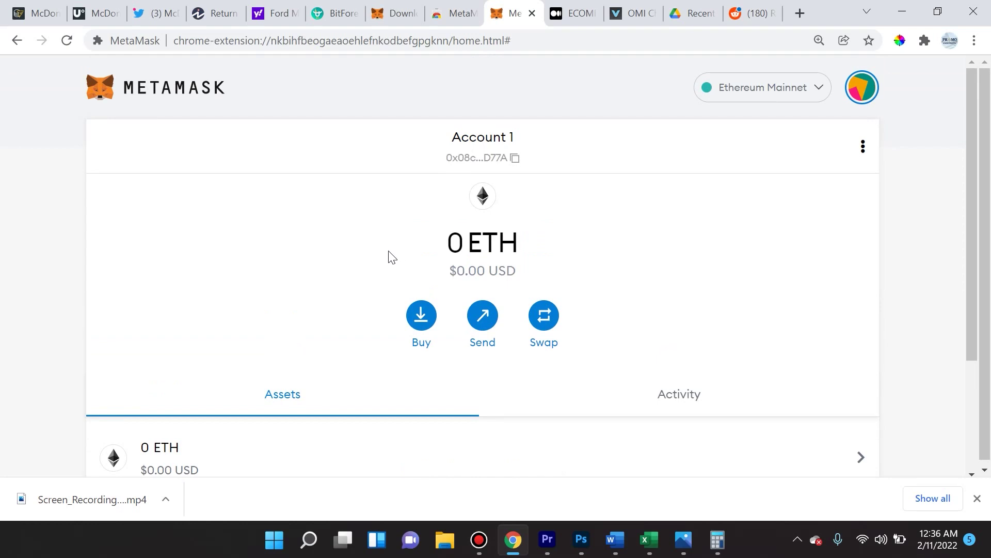
pyautogui.scroll(-2, 398, 316)
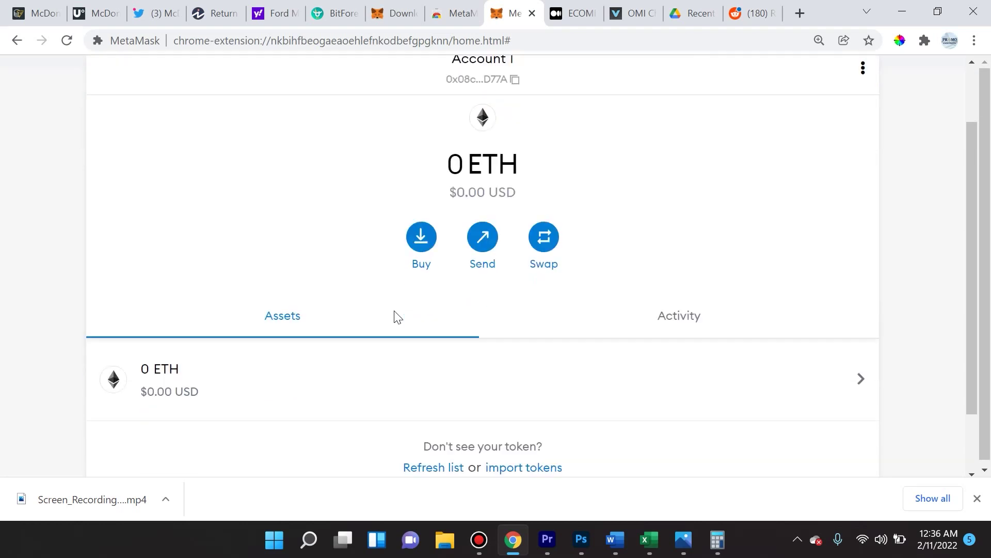
pyautogui.scroll(-2, 385, 325)
pyautogui.scroll(2, 385, 324)
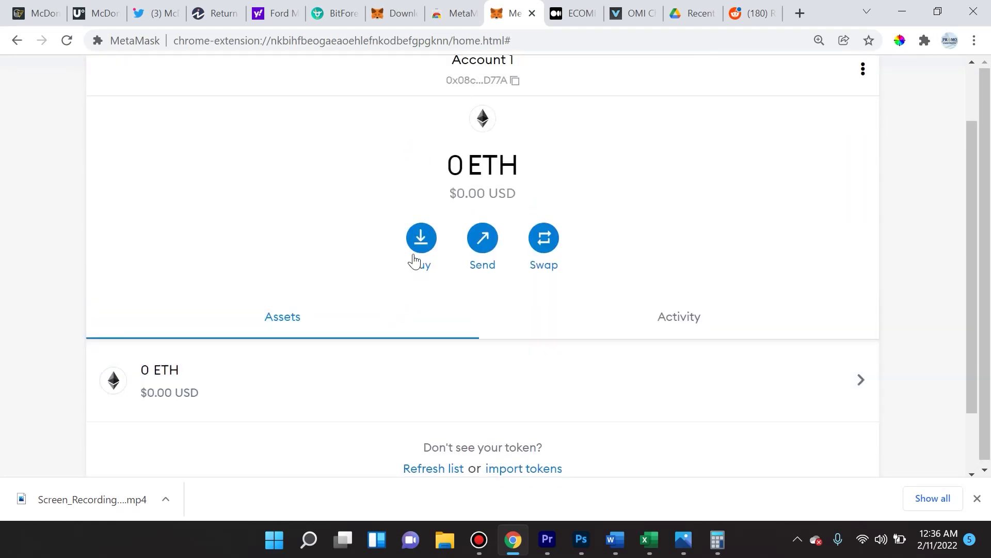
pyautogui.click(414, 258)
pyautogui.scroll(-1, 420, 286)
pyautogui.scroll(1, 439, 360)
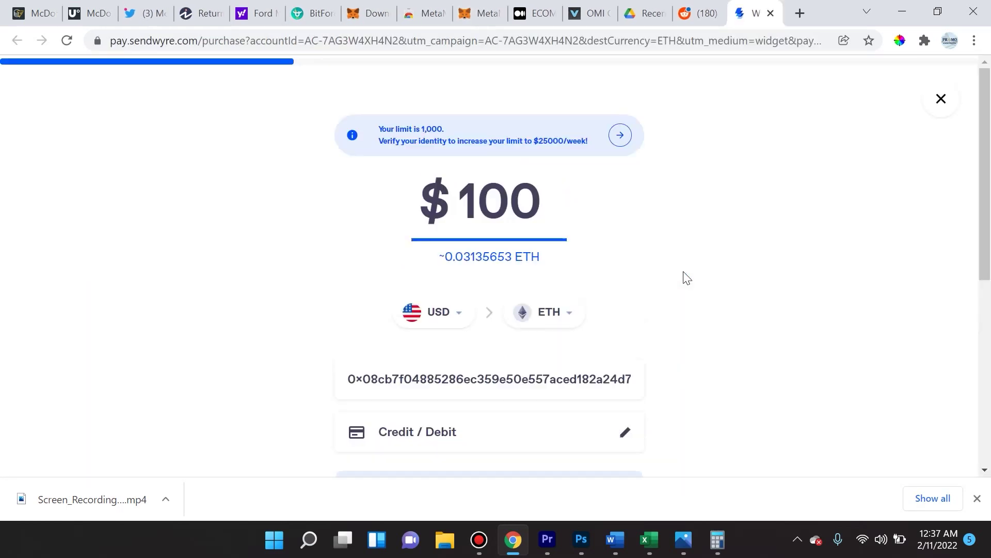
pyautogui.click(477, 200)
pyautogui.doubleClick(482, 202)
pyautogui.write('200')
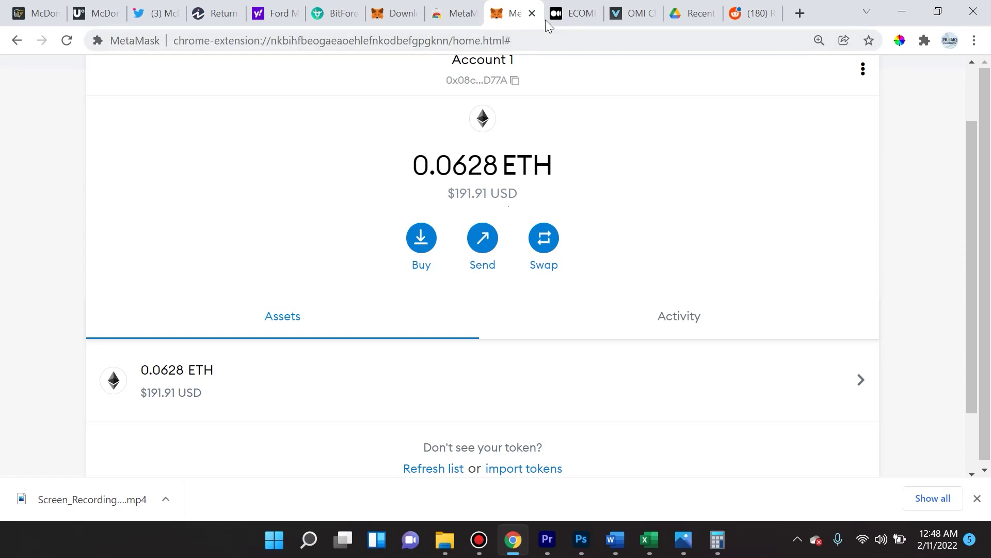
# Review the ECOMI migration article and keep MetaMask on Ethereum Mainnet
pyautogui.click(564, 15)
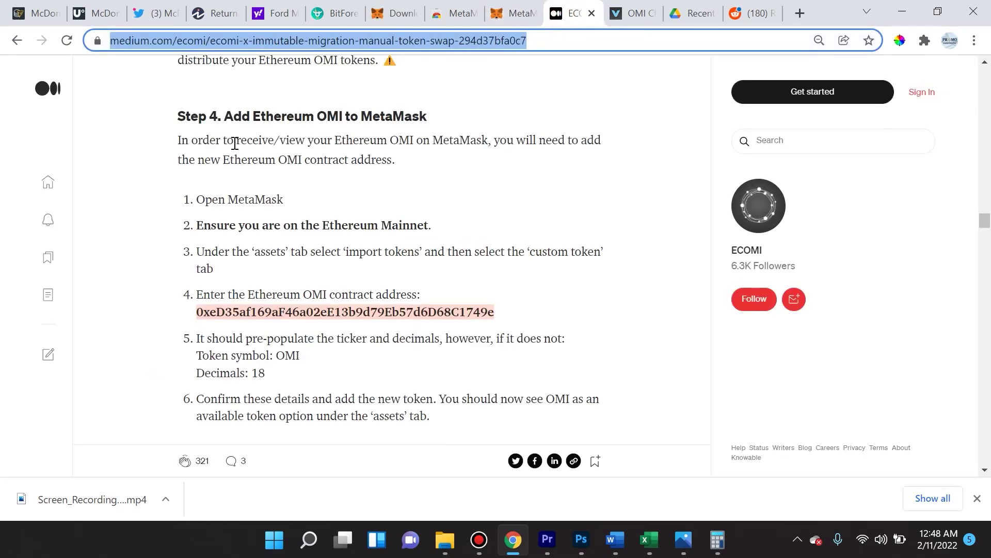
pyautogui.scroll(1, 253, 154)
pyautogui.scroll(-1, 254, 250)
pyautogui.click(517, 14)
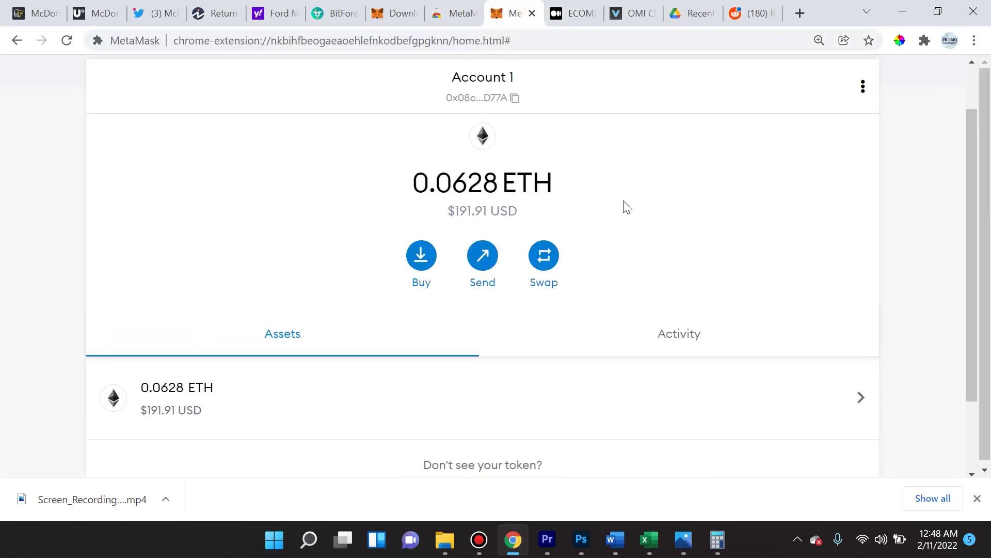
pyautogui.scroll(1, 628, 199)
pyautogui.click(744, 90)
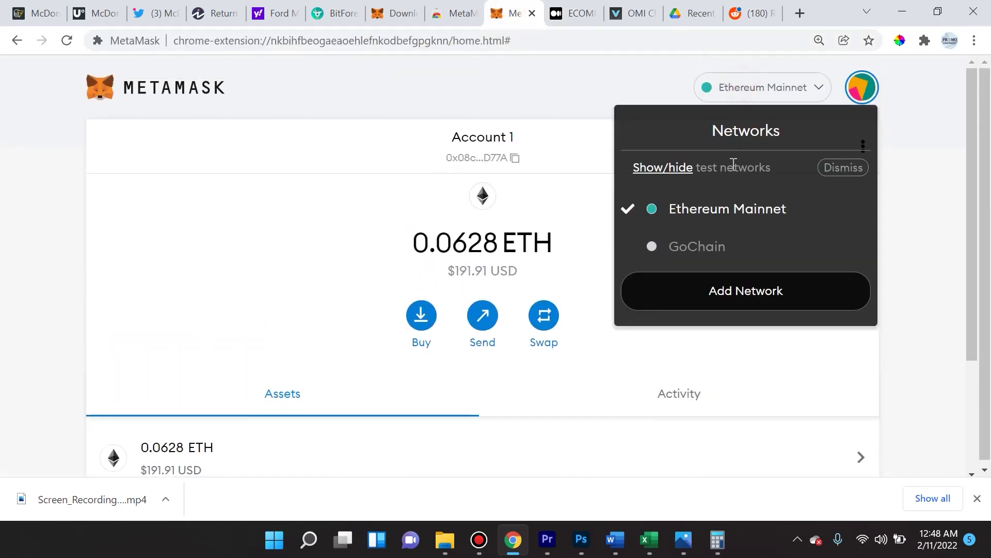
pyautogui.click(708, 213)
pyautogui.scroll(-3, 689, 217)
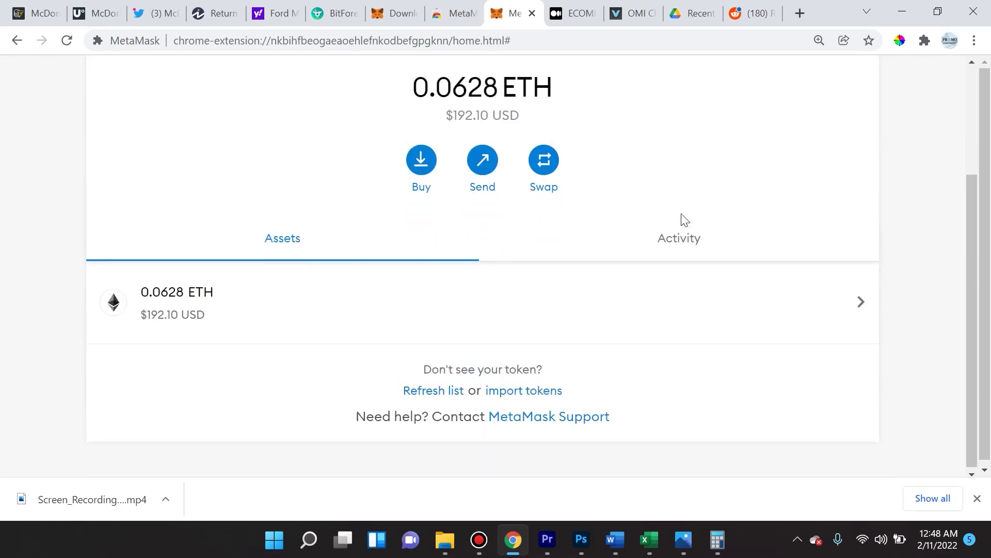
# Paste the Ethereum OMI contract address from the article into MetaMask's custom token form
pyautogui.click(522, 392)
pyautogui.scroll(2, 518, 332)
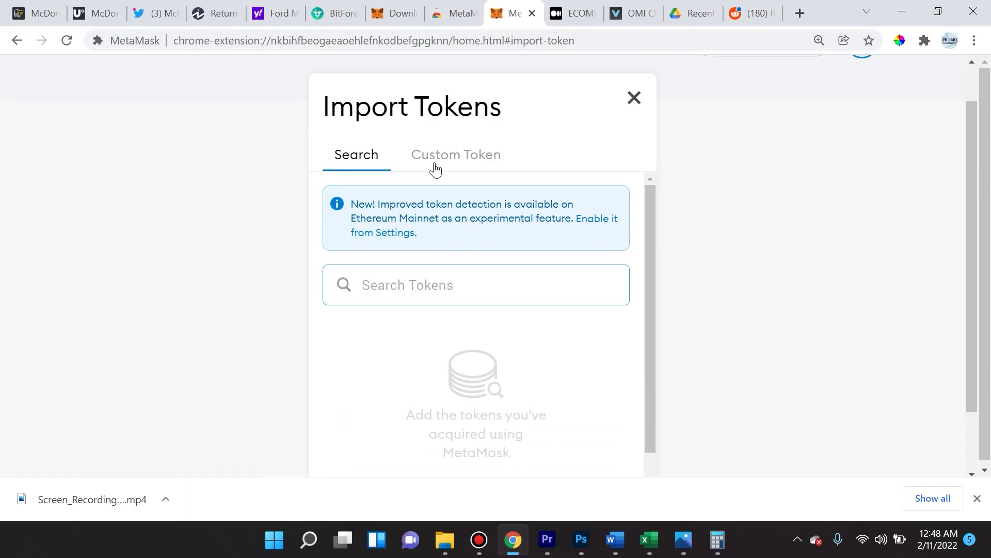
pyautogui.click(435, 169)
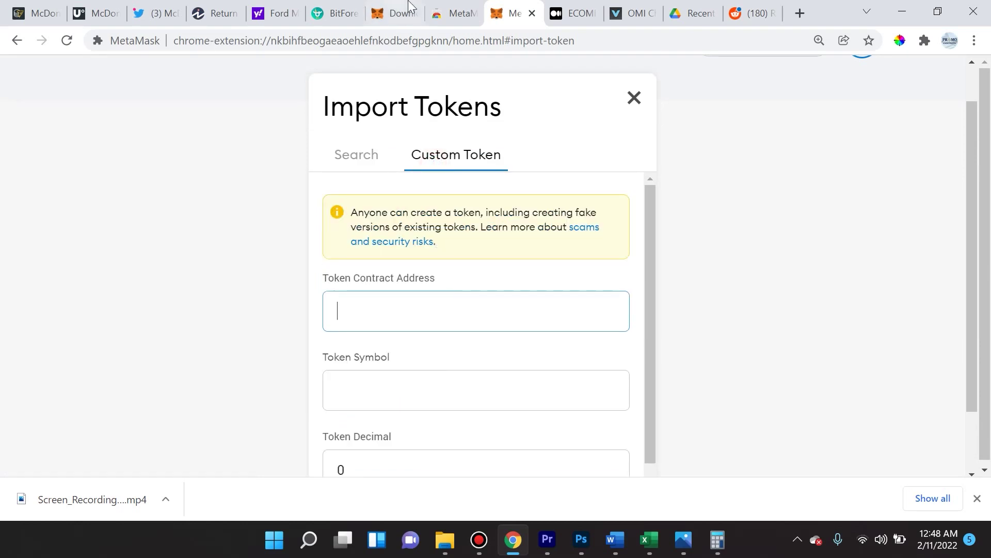
pyautogui.click(573, 13)
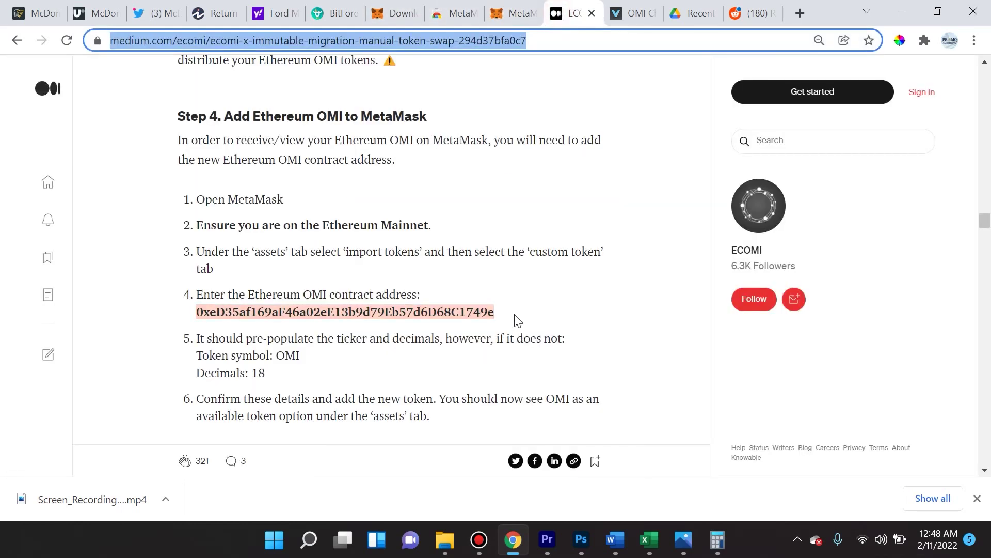
pyautogui.moveTo(515, 313); pyautogui.dragTo(198, 317)
pyautogui.hotkey('ctrl', 'c')
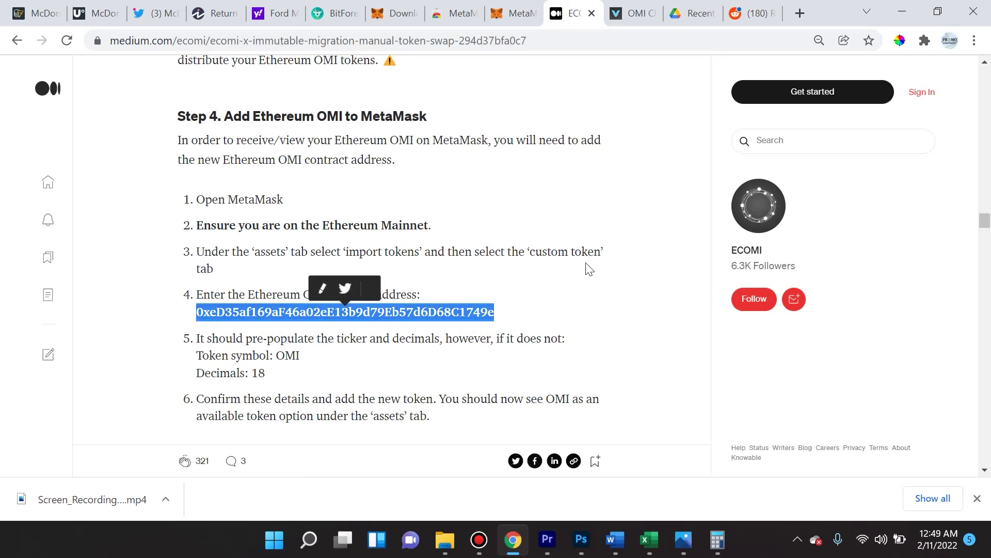
pyautogui.click(511, 13)
pyautogui.click(395, 306)
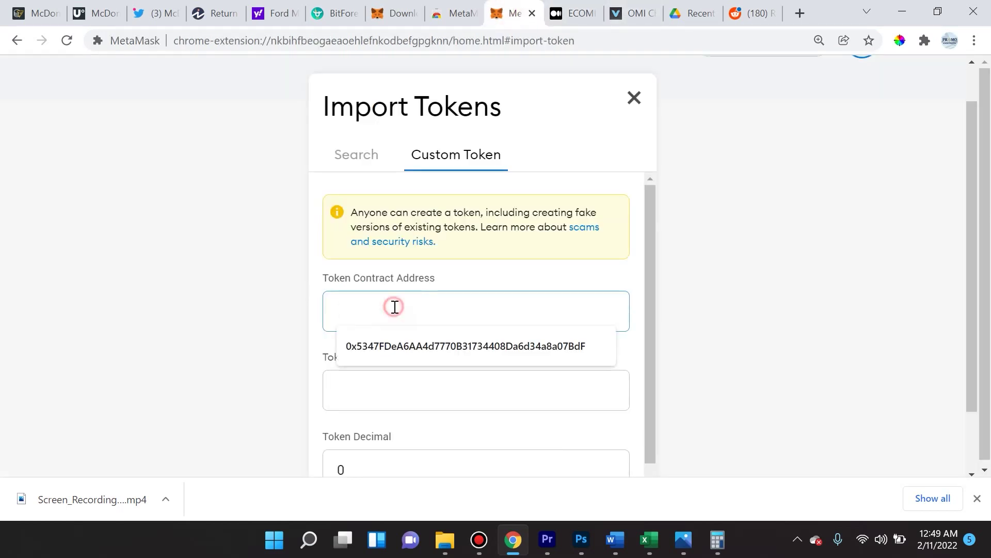
pyautogui.hotkey('ctrl', 'v')
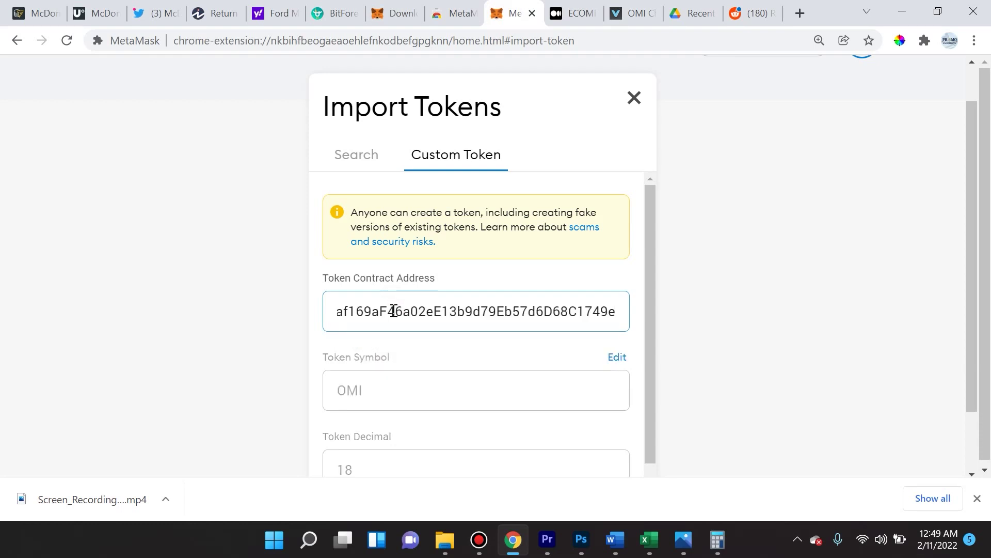
# Submit the custom OMI token details and confirm the import
pyautogui.scroll(-1, 394, 310)
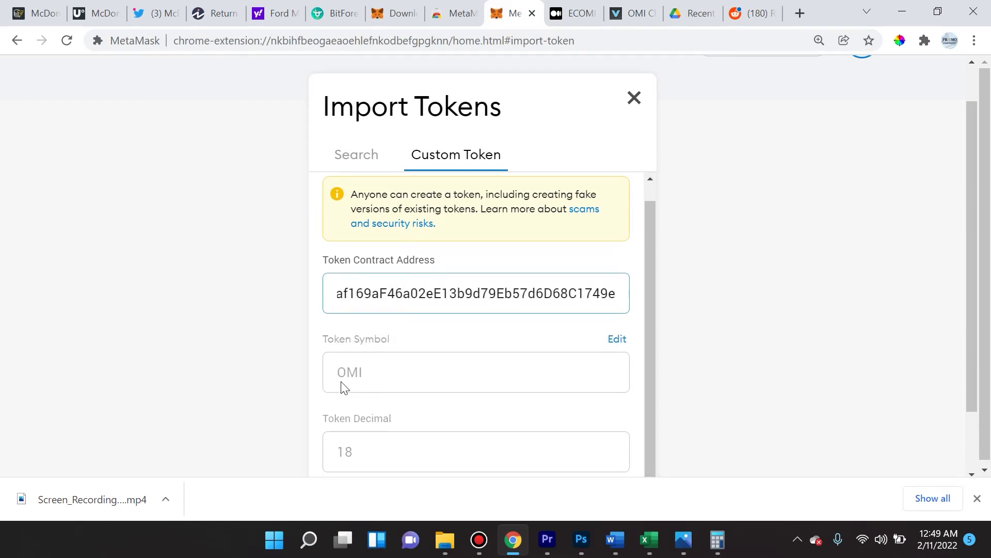
pyautogui.scroll(-2, 364, 429)
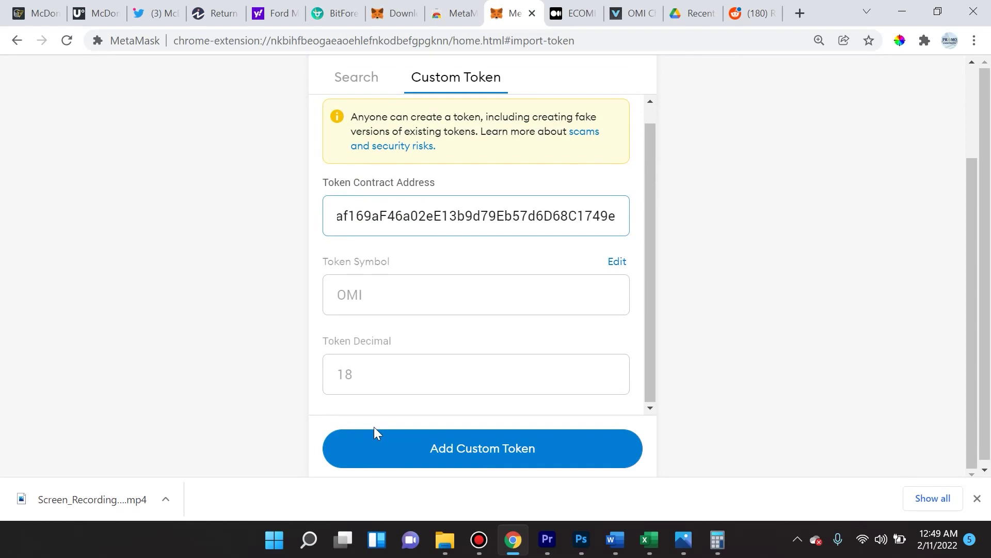
pyautogui.click(456, 451)
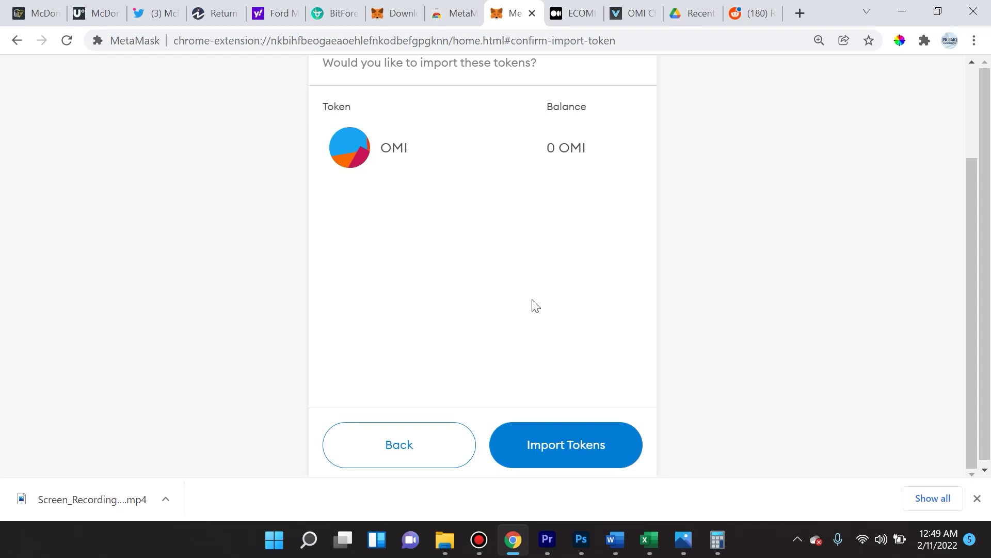
pyautogui.click(574, 456)
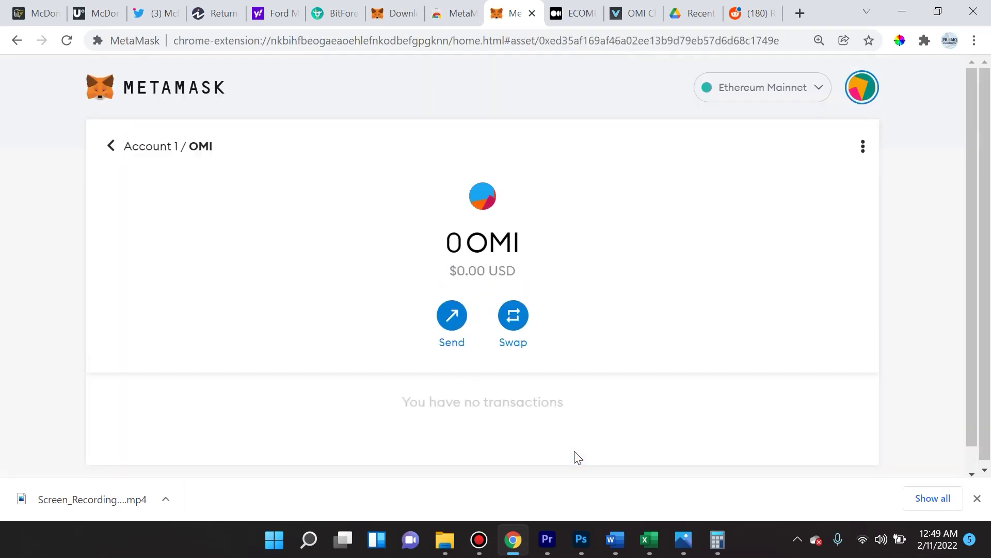
# Return to the Account 1 overview showing 0.0628 ETH and 0 OMI
pyautogui.click(128, 150)
pyautogui.scroll(-5, 250, 274)
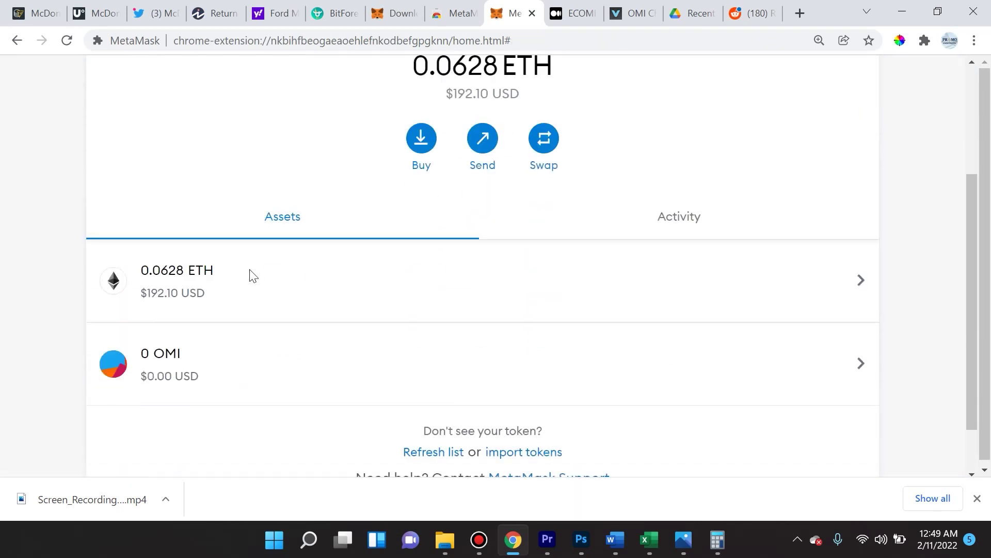
pyautogui.scroll(5, 262, 297)
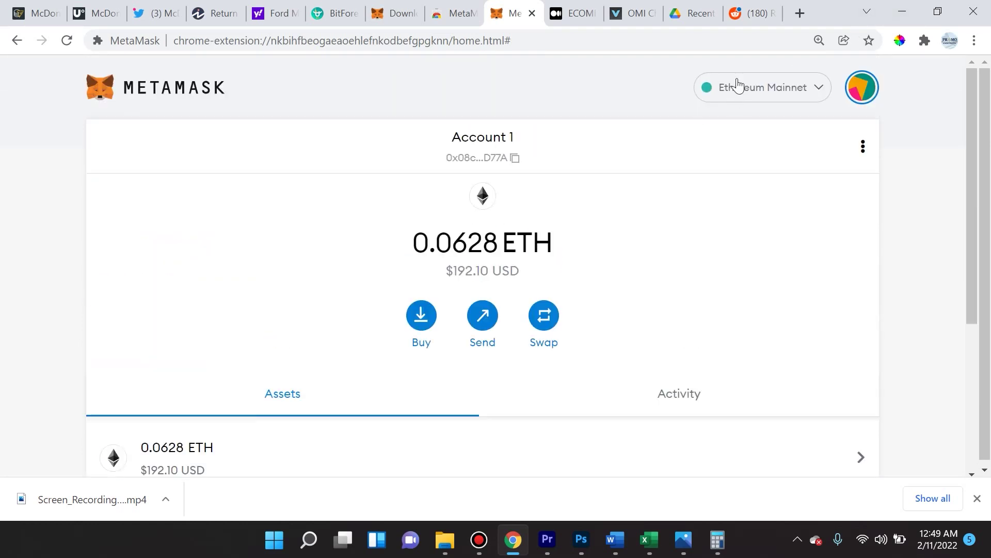
pyautogui.scroll(-5, 449, 222)
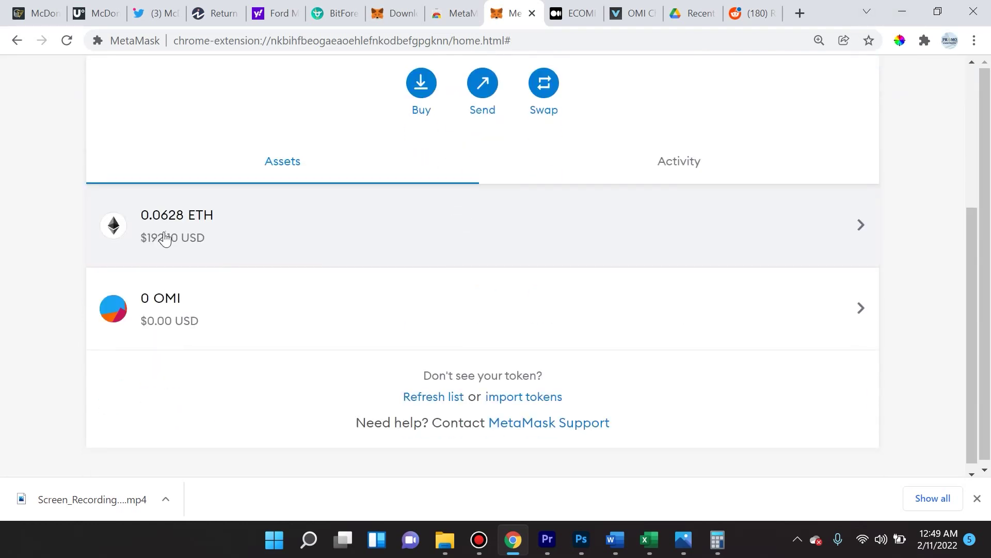
pyautogui.moveTo(181, 328)
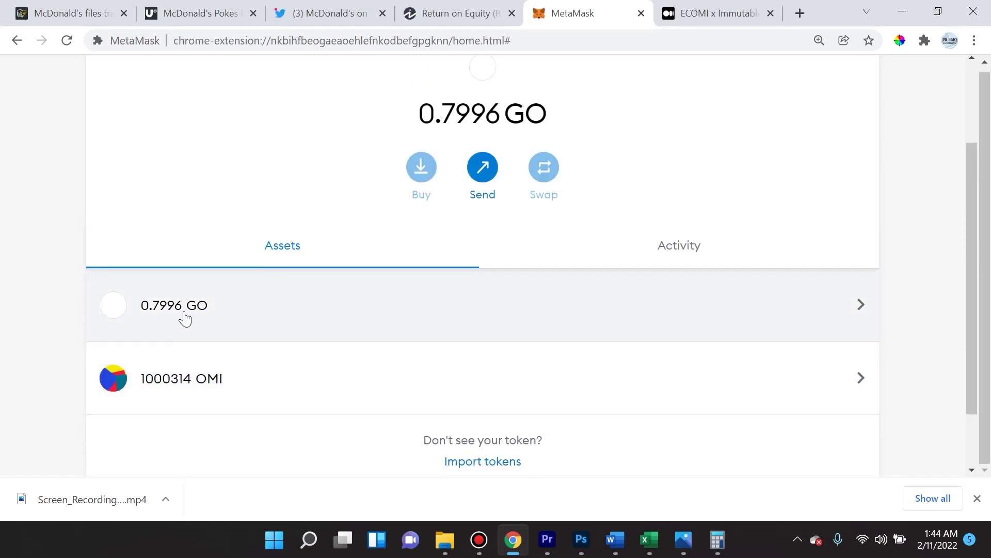
pyautogui.scroll(3, 348, 279)
# Switch the wallet network to Ethereum Mainnet and review its balance
pyautogui.click(789, 90)
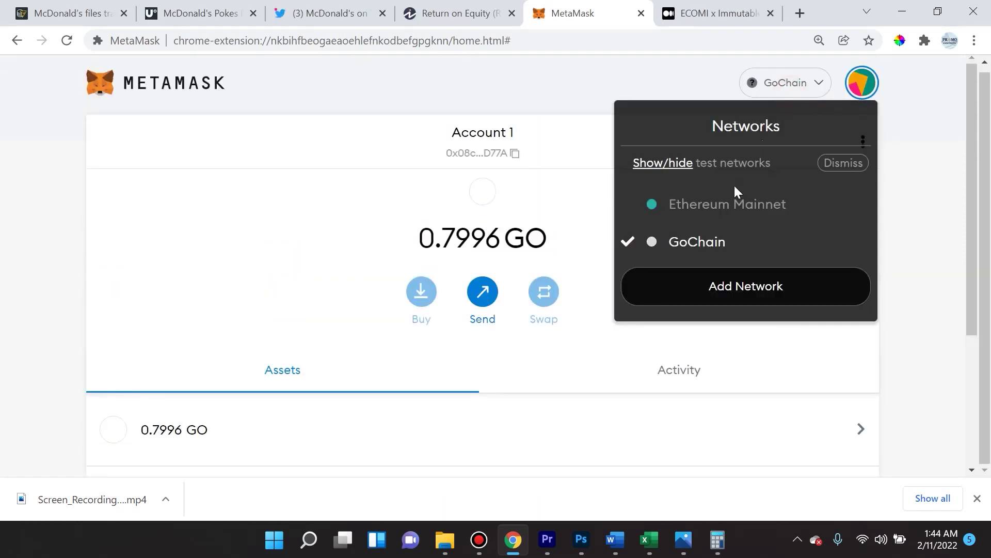
pyautogui.click(733, 204)
pyautogui.scroll(-5, 266, 272)
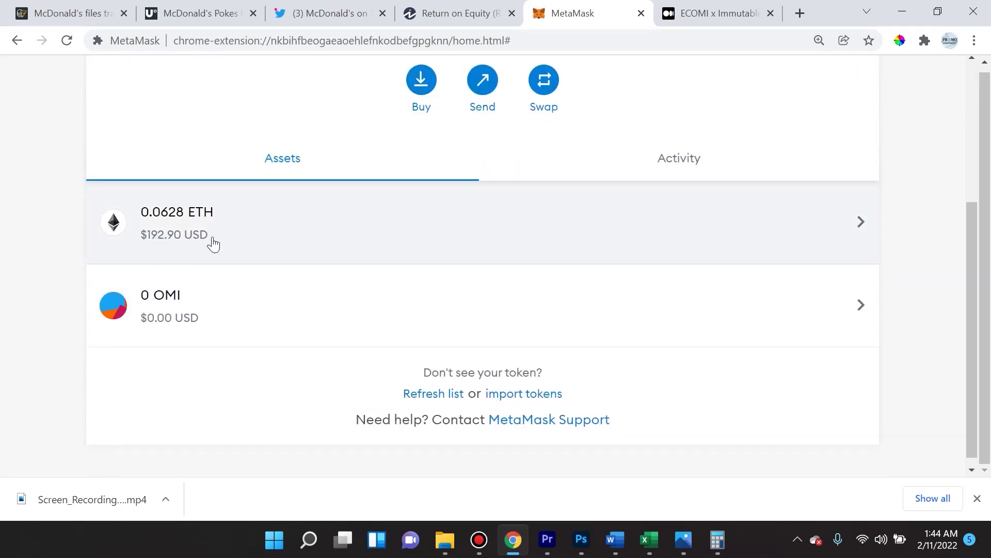
pyautogui.scroll(4, 269, 261)
pyautogui.click(773, 81)
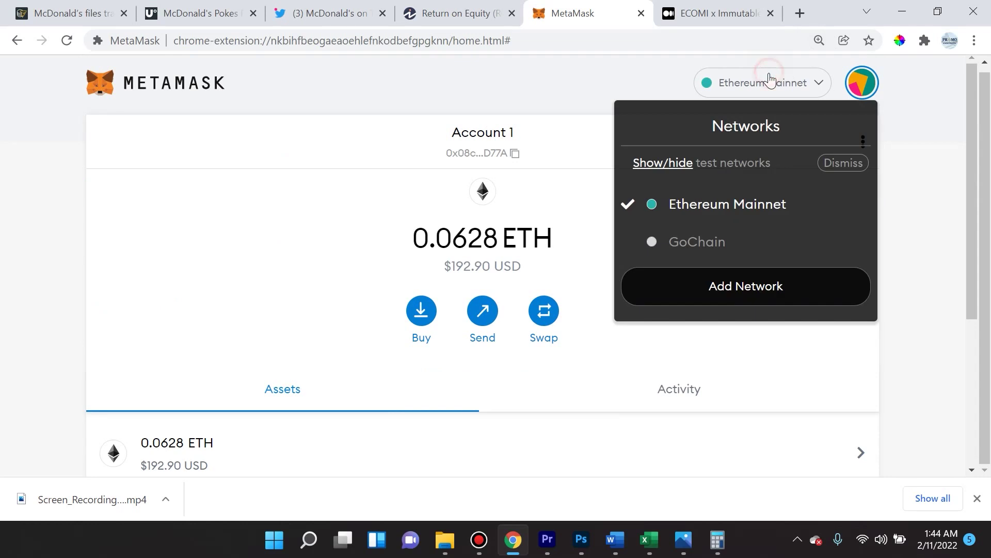
# Switch MetaMask to GoChain and open the article's chainswap.ecomi.com link in a new tab, verifying its URL
pyautogui.click(701, 246)
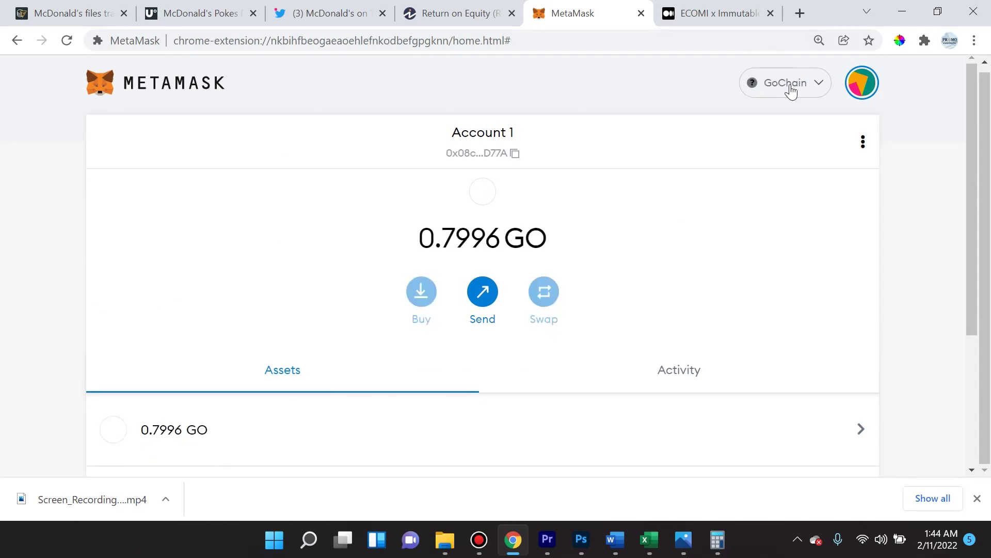
pyautogui.hotkey('ctrl', 'Tab')
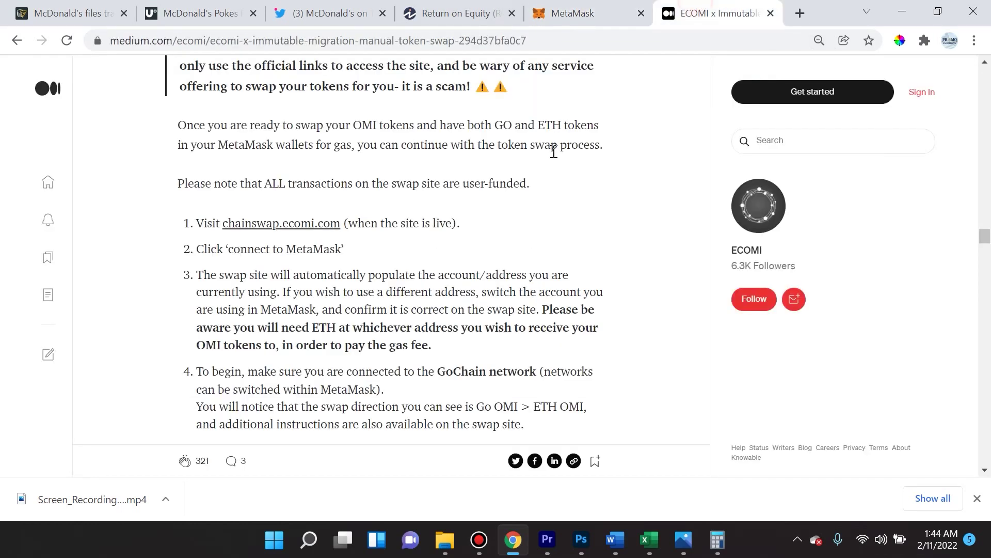
pyautogui.rightClick(289, 233)
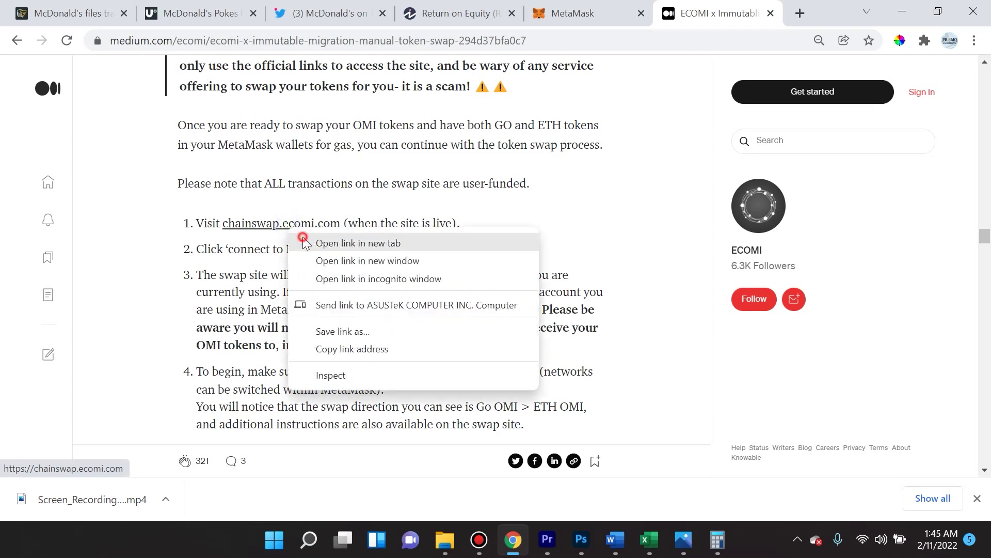
pyautogui.click(312, 243)
pyautogui.click(693, 9)
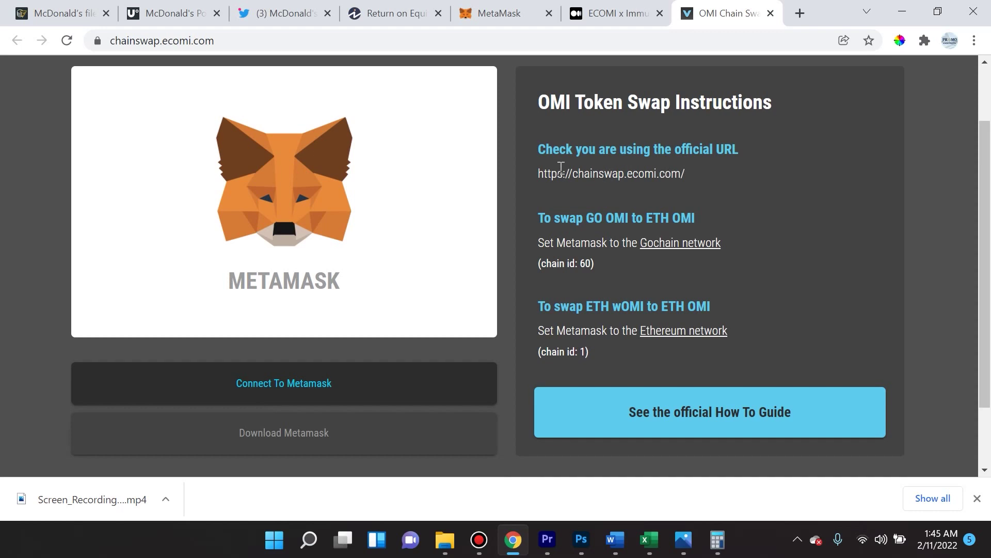
pyautogui.click(171, 44)
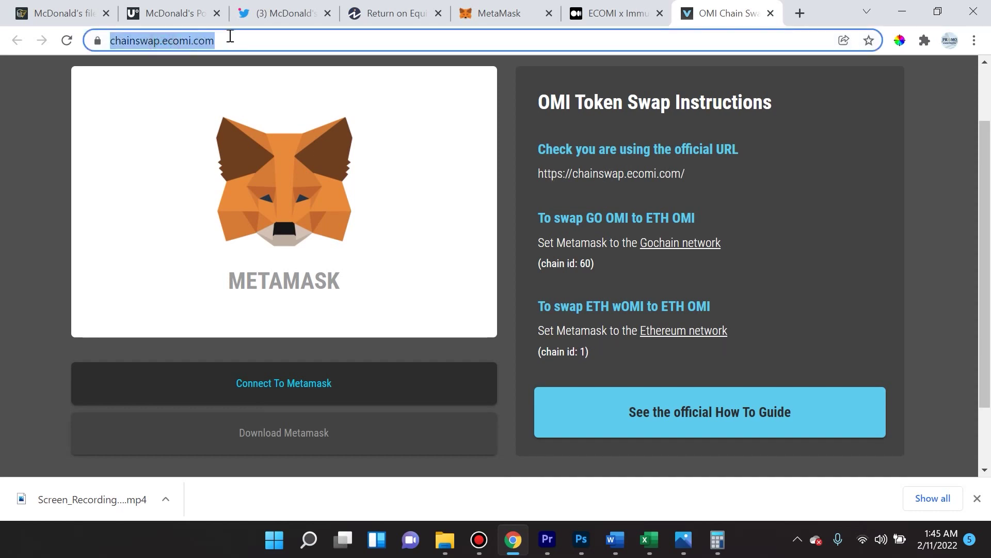
pyautogui.click(230, 37)
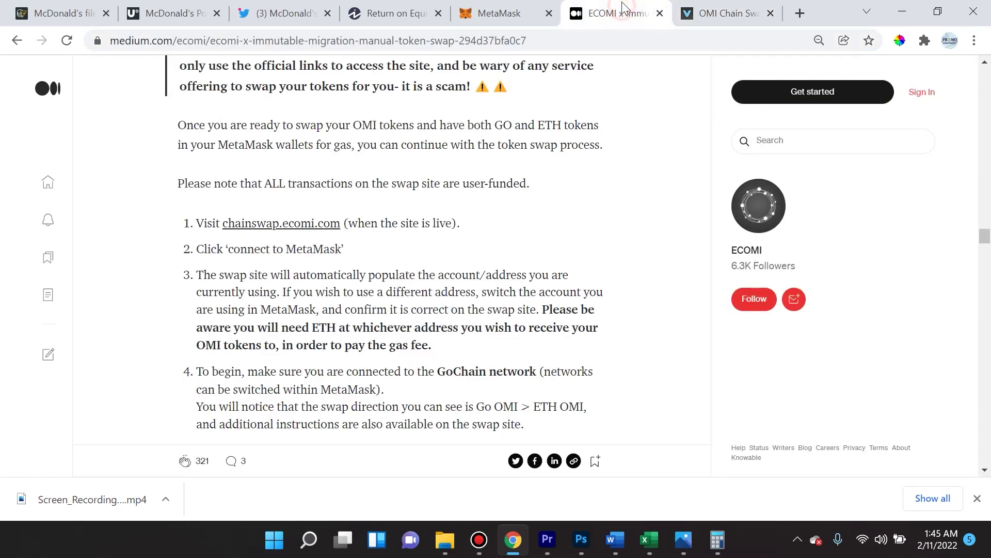
# Recheck the wallet's network, then connect MetaMask to the OMI Chain Swap site
pyautogui.click(625, 13)
pyautogui.click(488, 17)
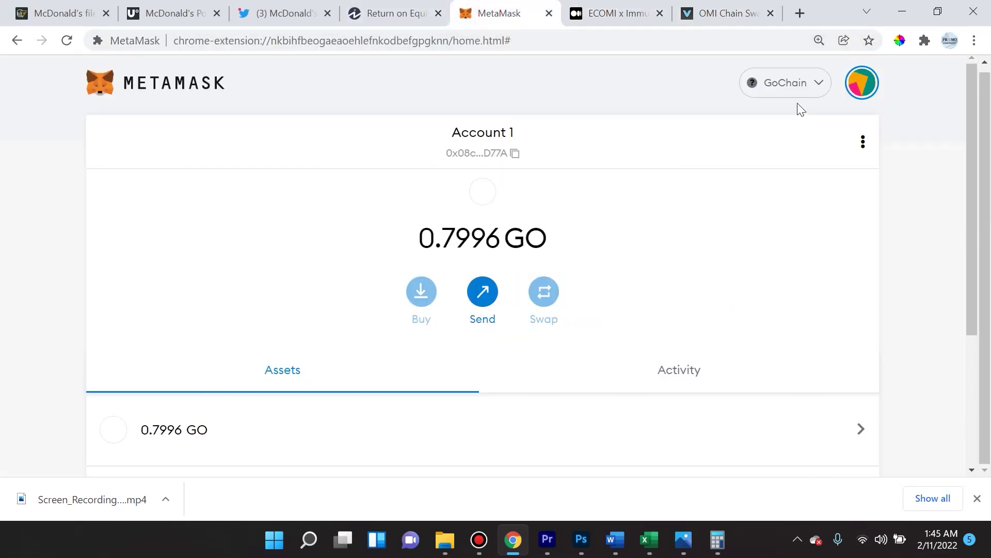
pyautogui.click(625, 15)
pyautogui.click(726, 15)
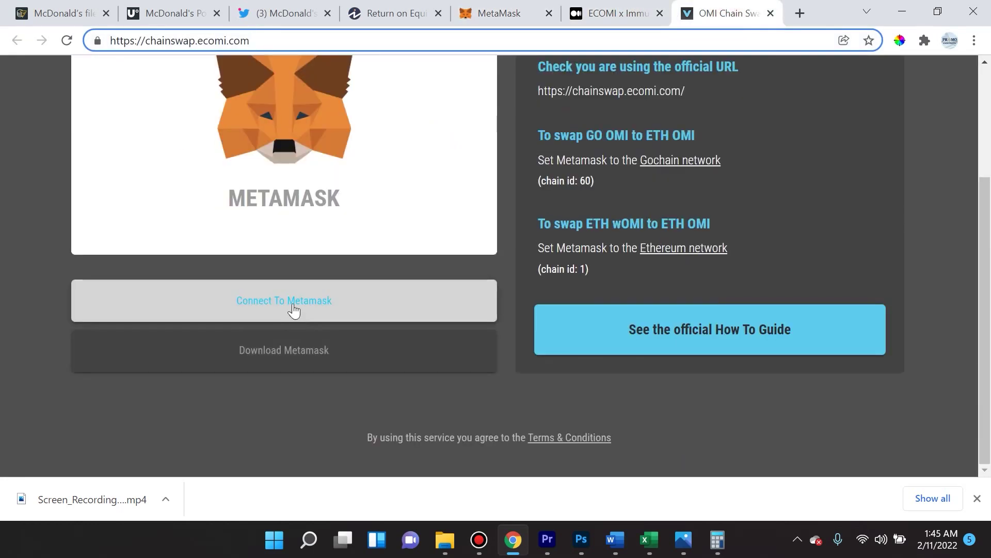
pyautogui.click(294, 311)
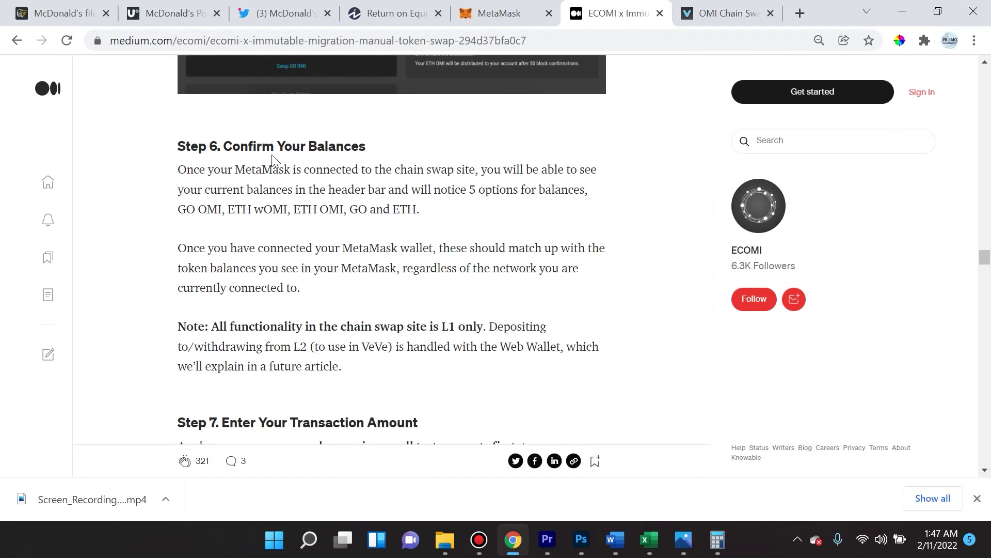
# Approve the MetaMask connection, return to the swap site, then view the article's Step 7
pyautogui.click(478, 11)
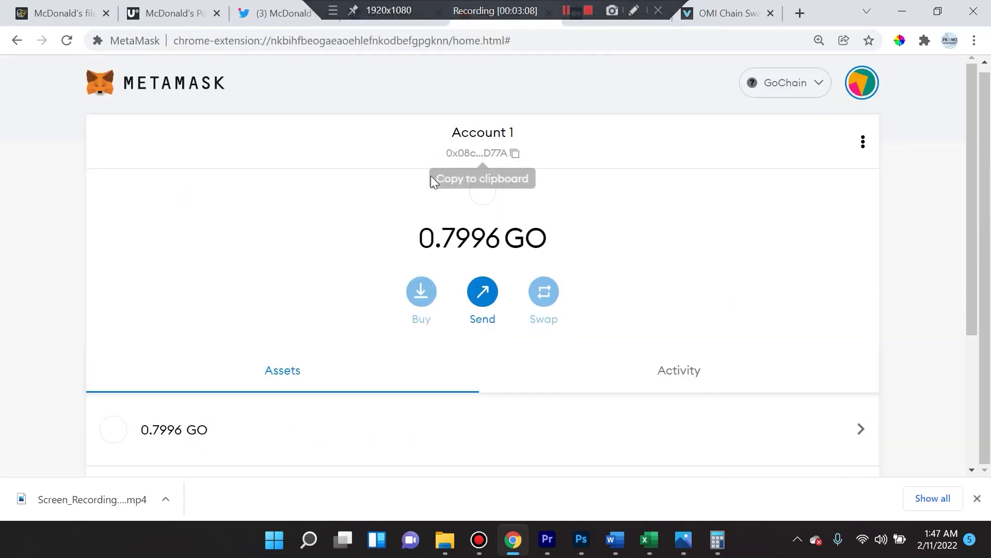
pyautogui.hotkey('ctrl', '9')
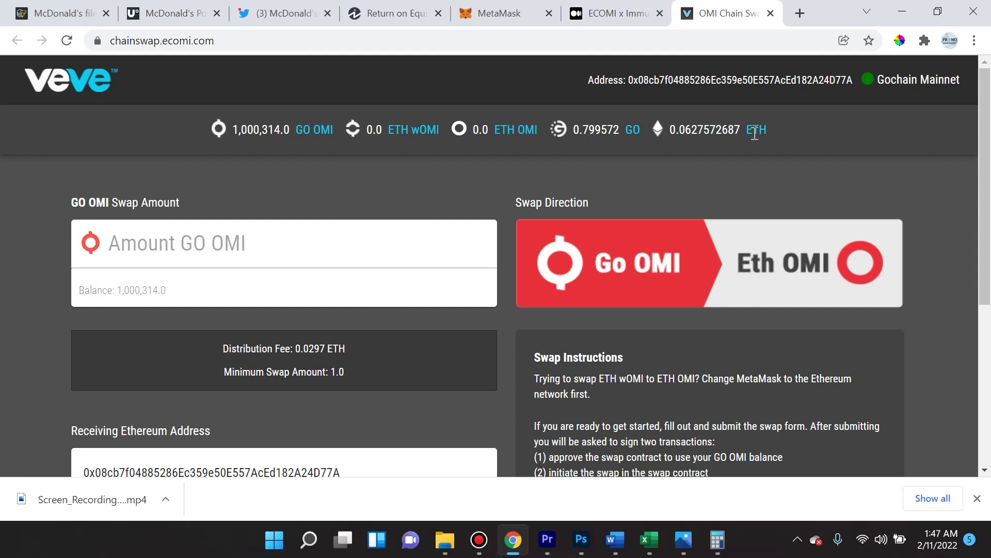
pyautogui.hotkey('ctrl', 'shift', 'Tab')
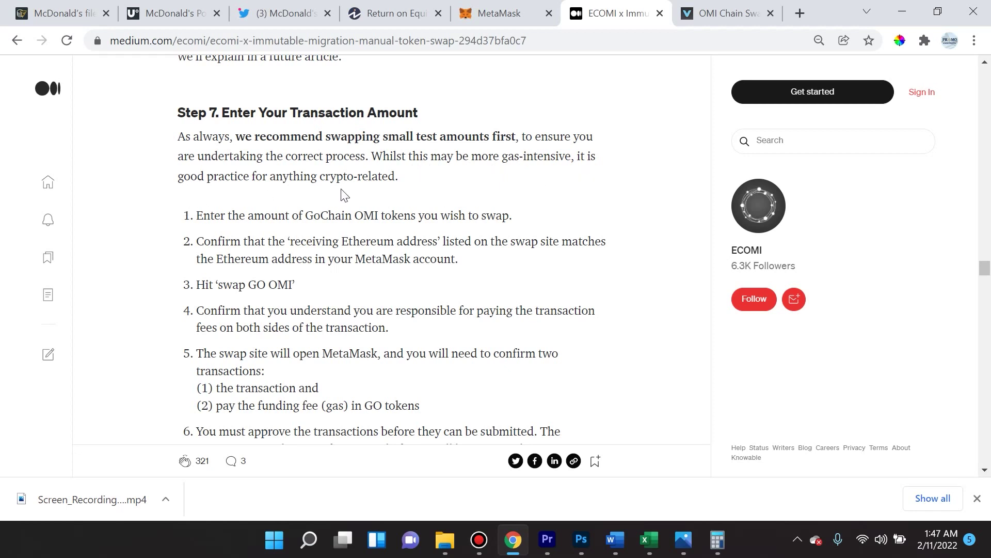
# Scroll through the article's Step 7 transaction-amount instructions
pyautogui.scroll(-2, 342, 211)
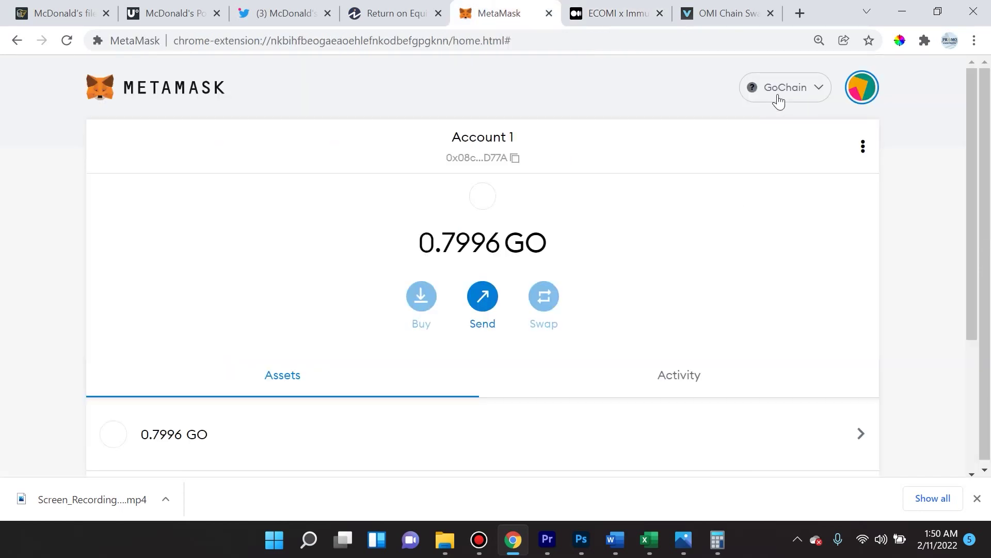
# Enter 100000 GO OMI, submit the swap, and confirm both MetaMask transactions
pyautogui.click(687, 13)
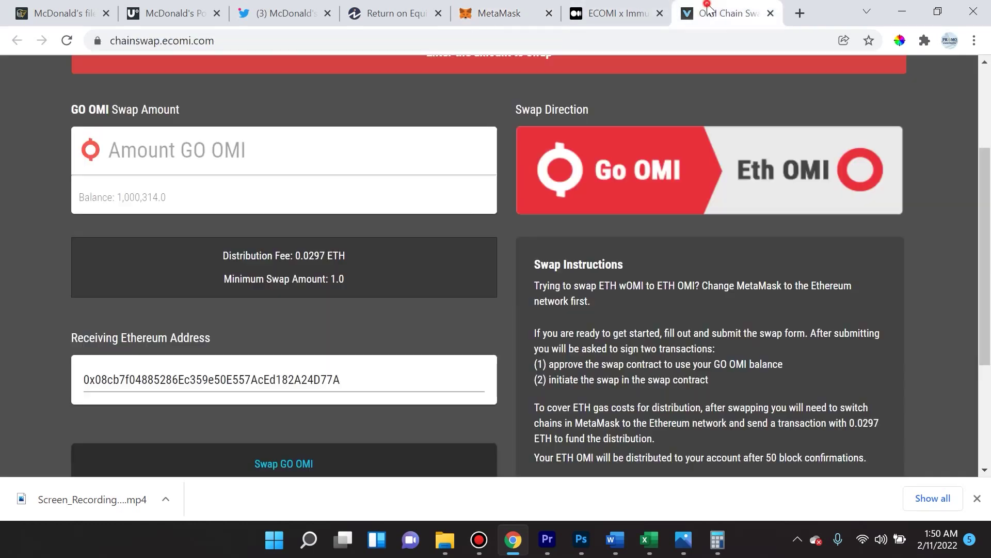
pyautogui.click(217, 158)
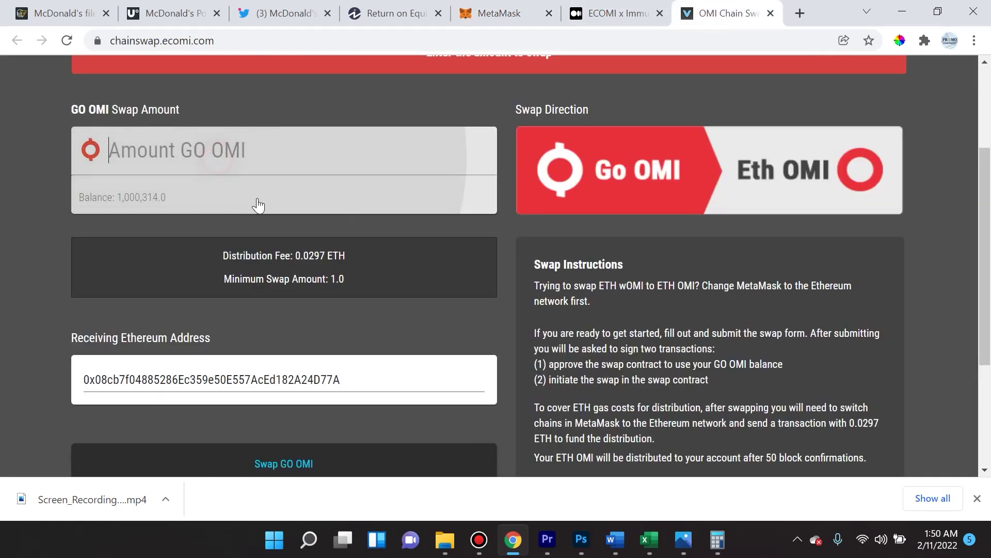
pyautogui.scroll(1, 259, 206)
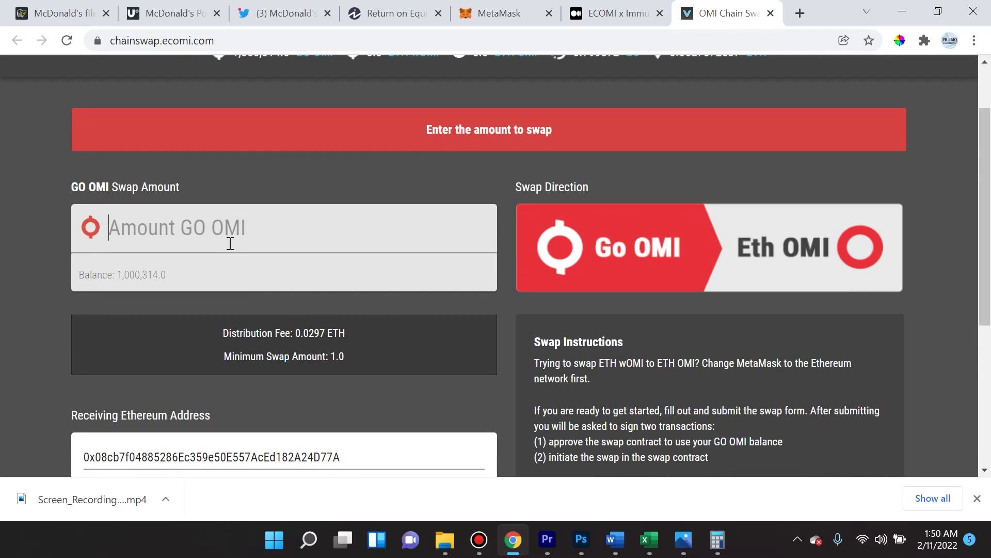
pyautogui.write('100000')
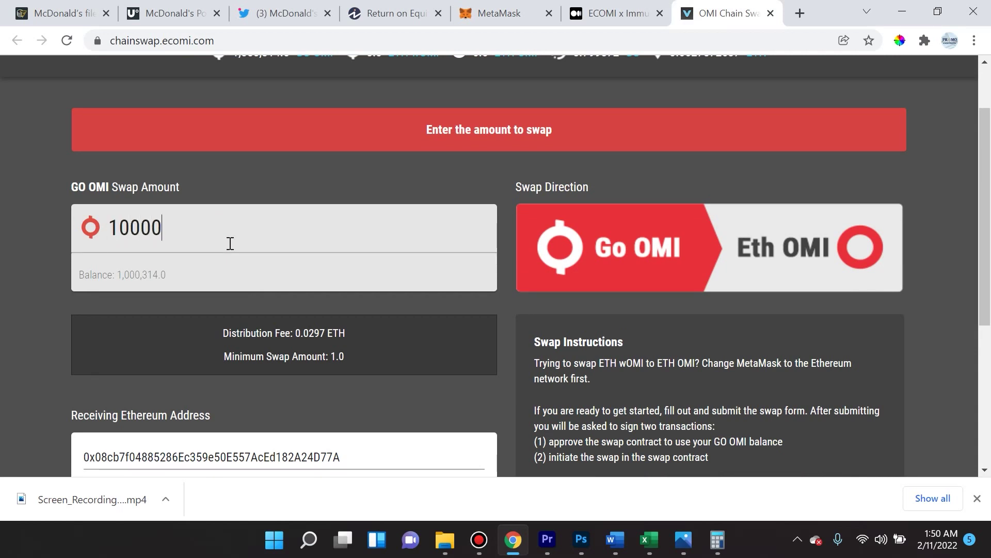
pyautogui.scroll(-3, 259, 258)
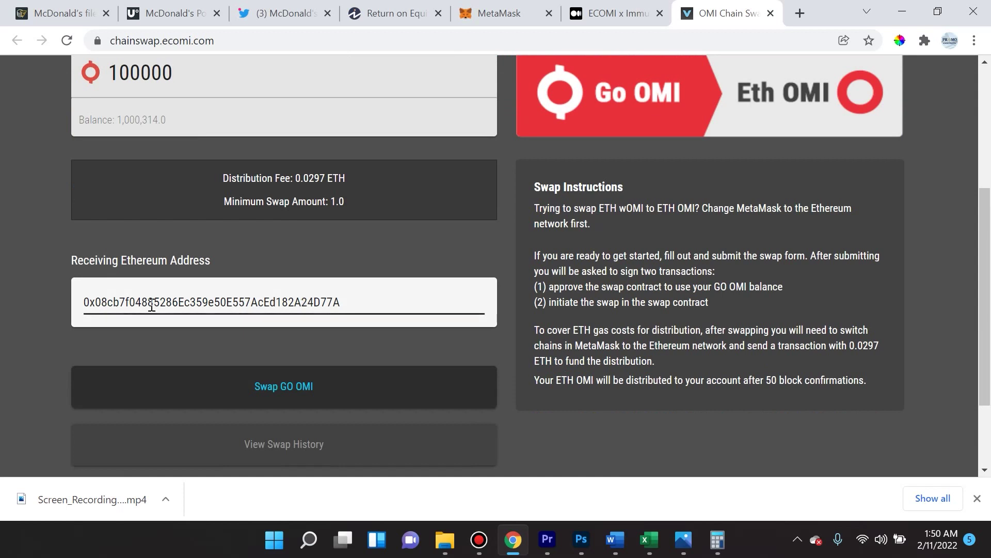
pyautogui.click(278, 387)
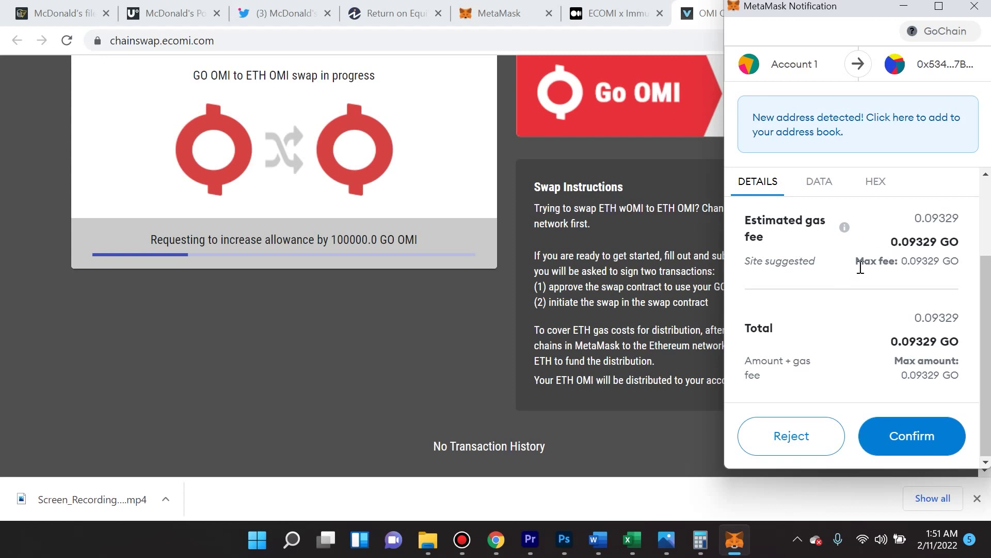
pyautogui.click(909, 439)
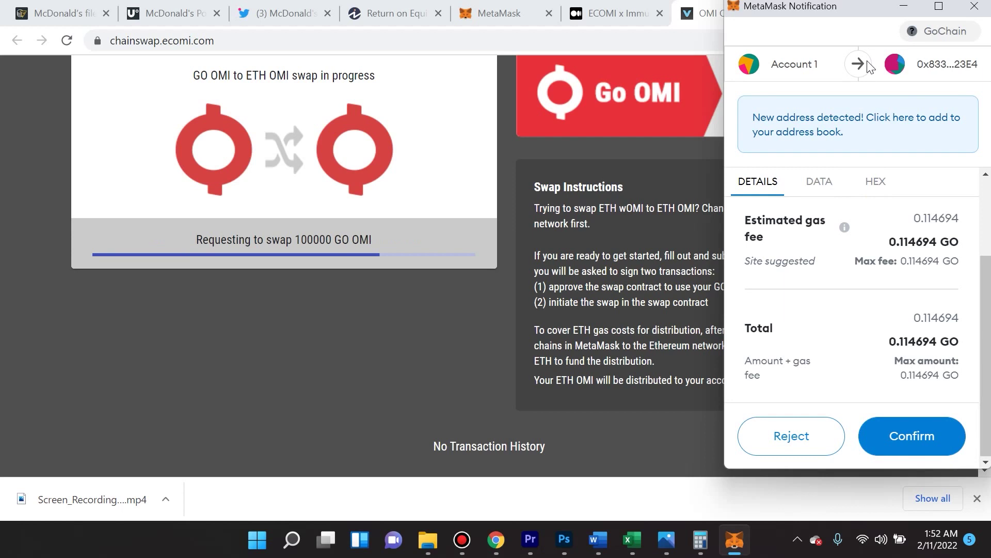
pyautogui.click(910, 439)
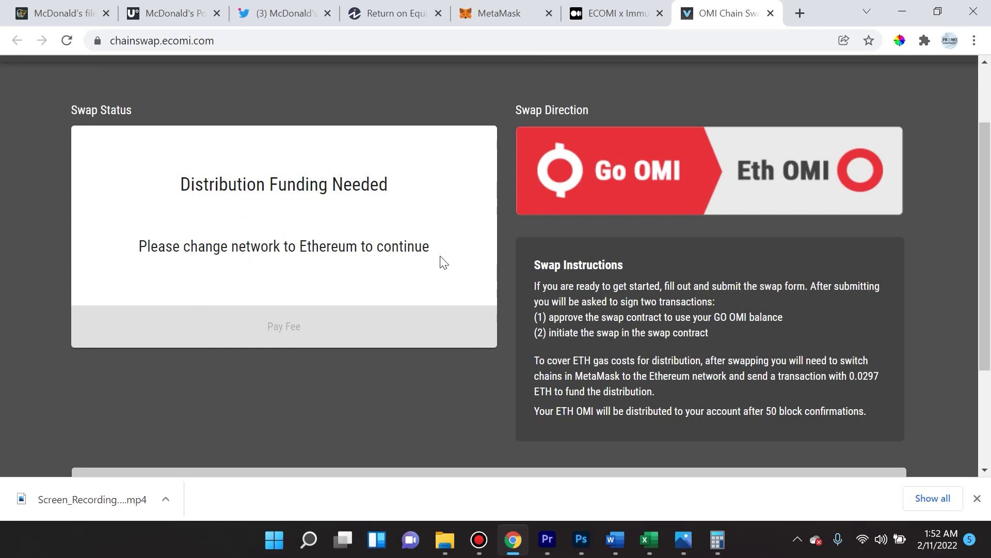
# Switch MetaMask to Ethereum Mainnet
pyautogui.click(487, 5)
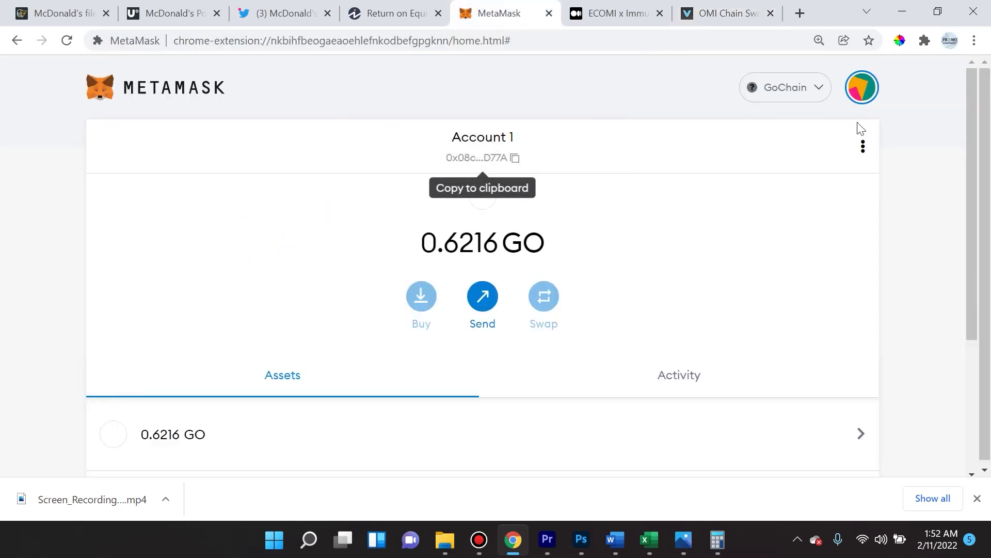
pyautogui.click(773, 98)
pyautogui.click(725, 213)
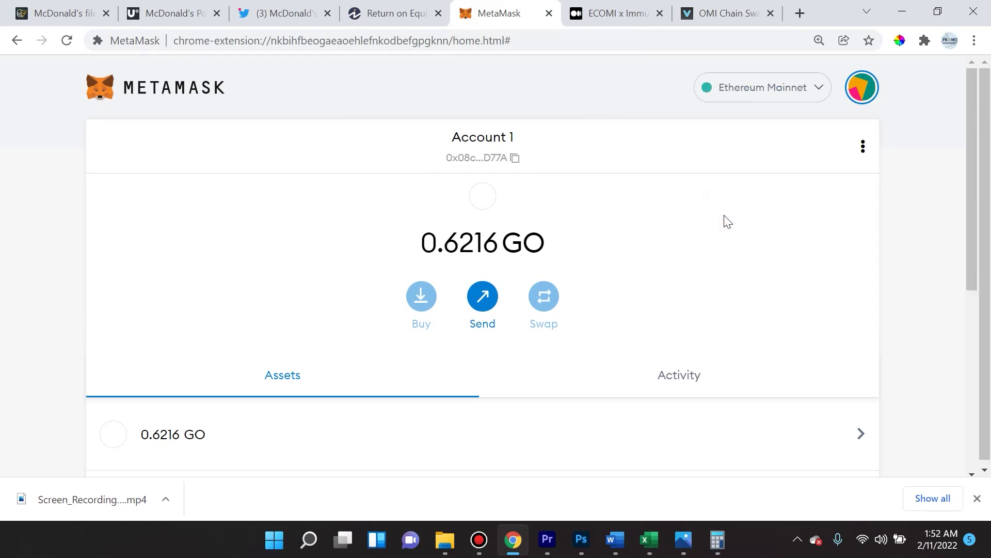
# Pay the 0.0297 ETH distribution fee on the swap site and confirm it in MetaMask
pyautogui.click(726, 13)
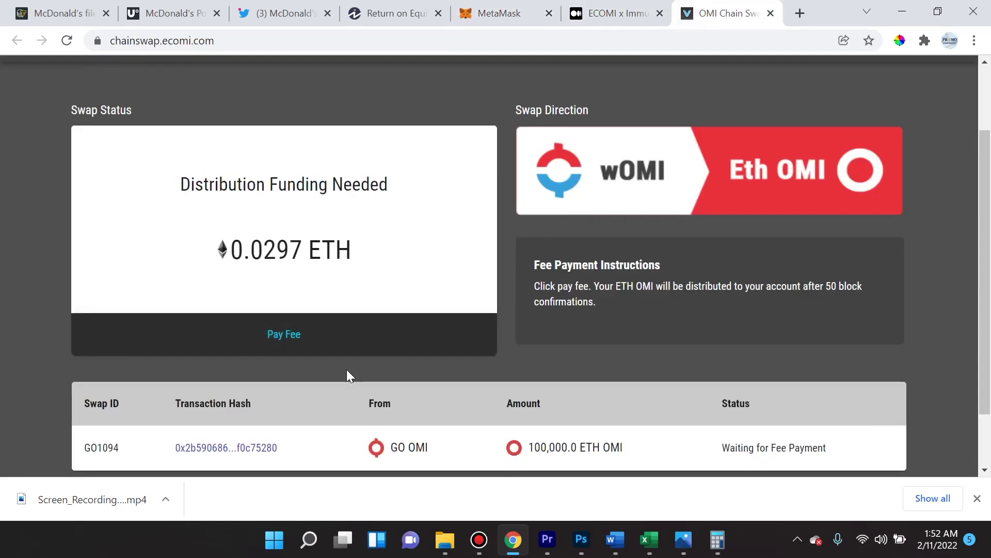
pyautogui.scroll(-1, 346, 370)
pyautogui.scroll(1, 347, 376)
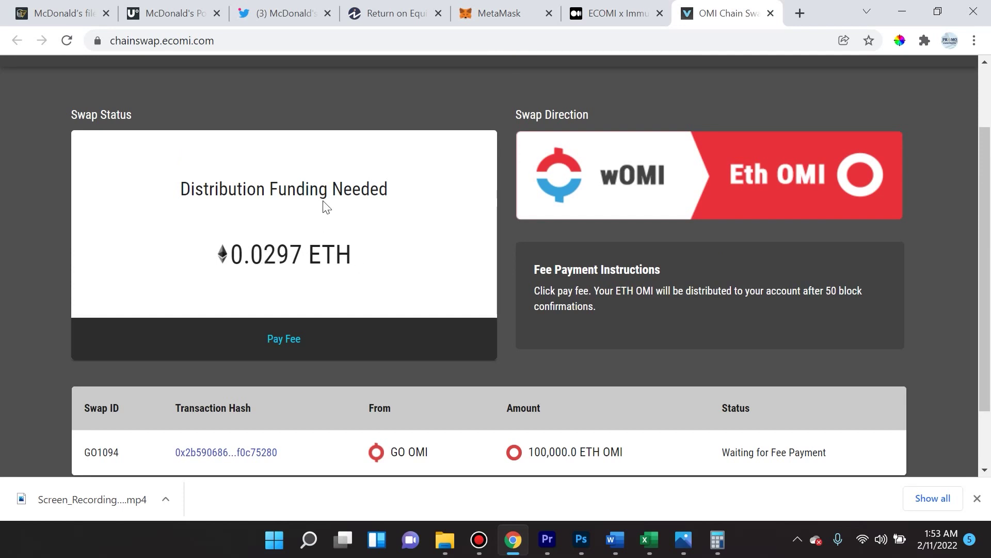
pyautogui.click(283, 339)
pyautogui.click(900, 448)
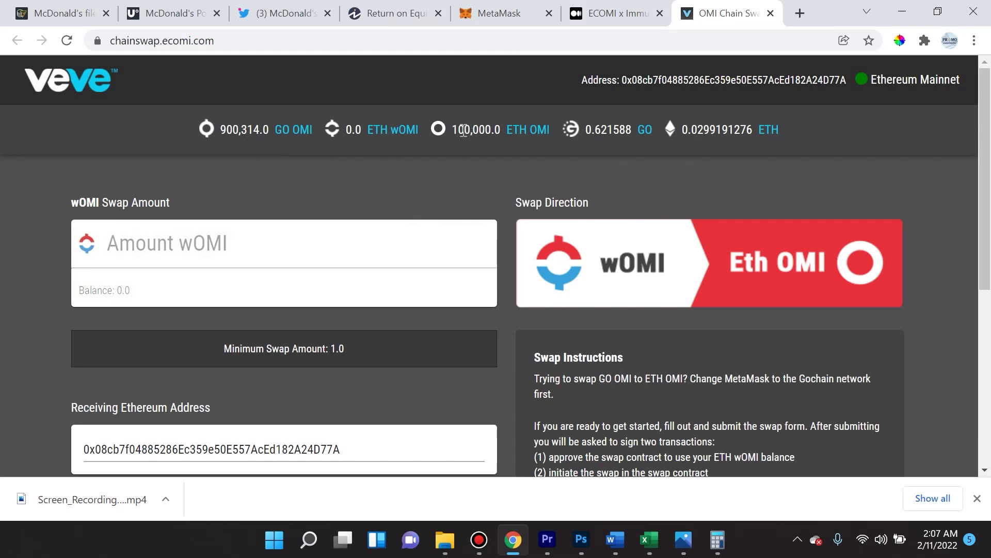
# In MetaMask, flip to GoChain and back to Ethereum Mainnet to see 0.0299 ETH and 100000 OMI
pyautogui.click(510, 13)
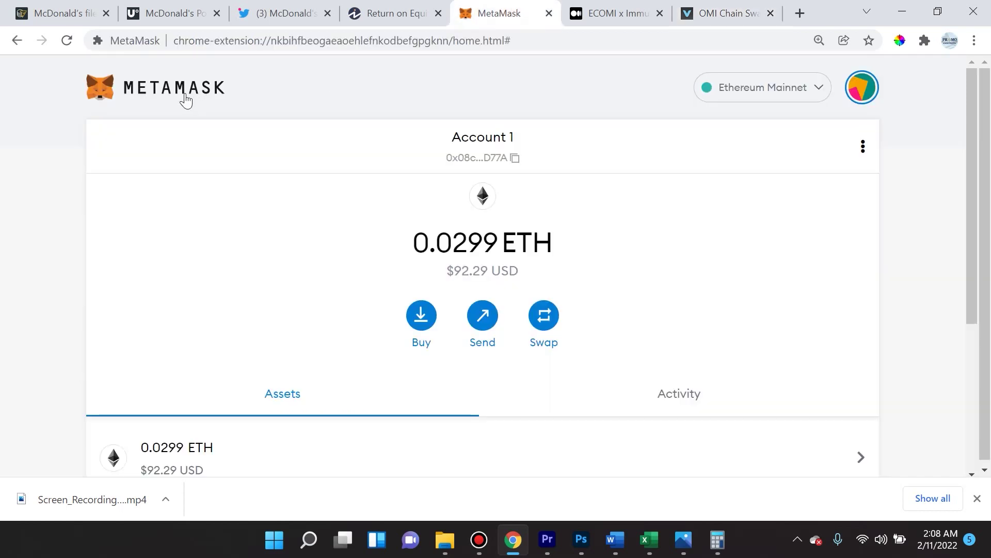
pyautogui.click(783, 92)
pyautogui.click(703, 246)
pyautogui.click(764, 87)
pyautogui.click(708, 206)
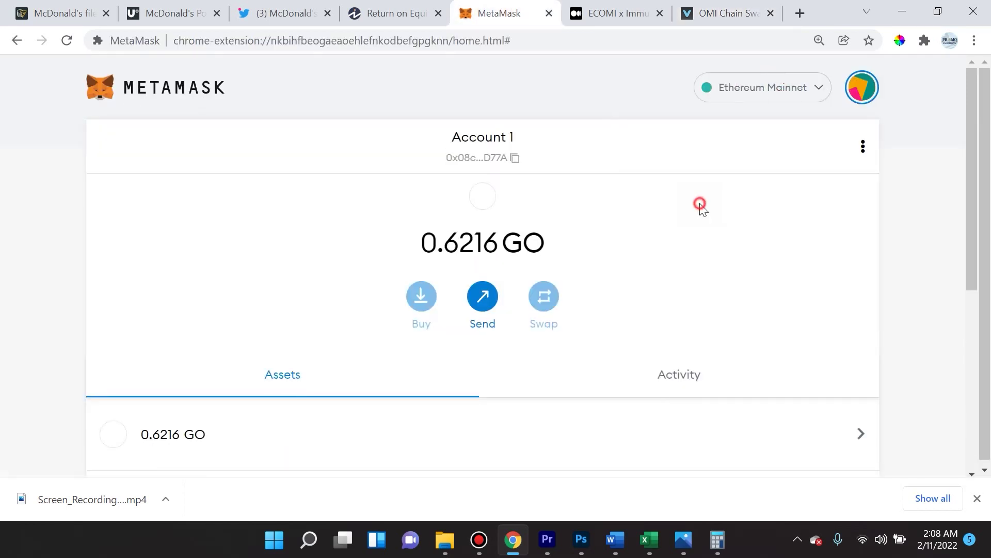
pyautogui.scroll(-1, 685, 223)
pyautogui.scroll(-4, 685, 223)
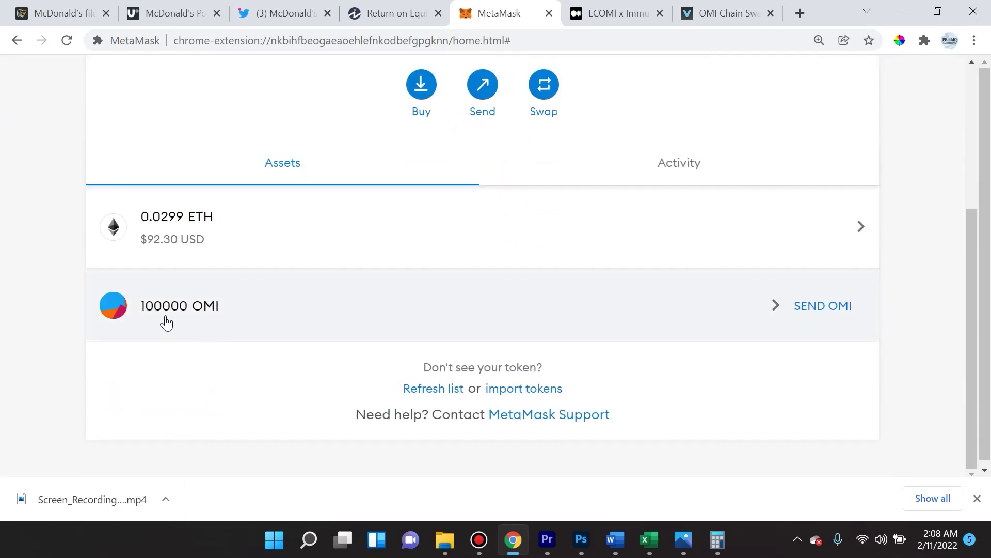
pyautogui.scroll(5, 444, 308)
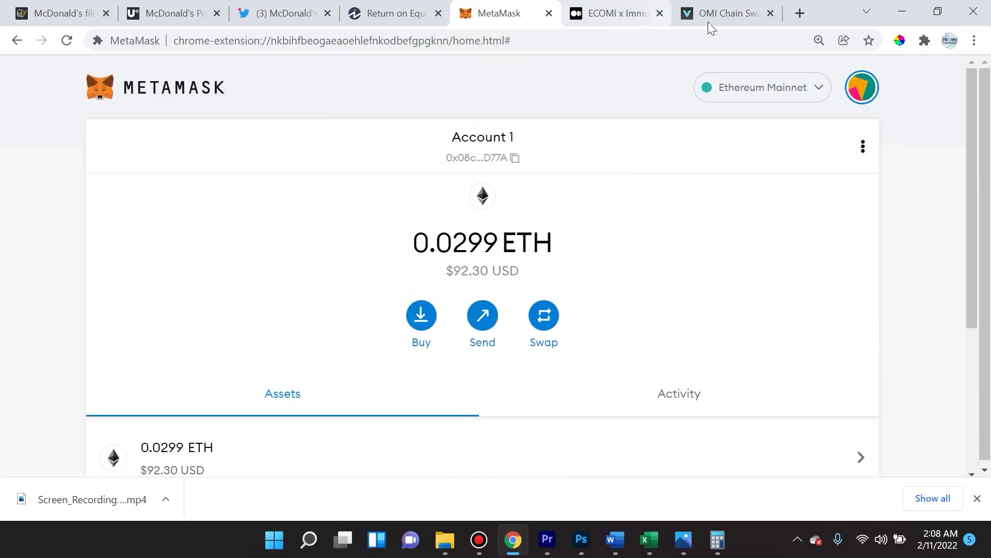
# Check GoChain's remaining 900314 OMI, return to Ethereum Mainnet, then go back to the swap page
pyautogui.click(775, 93)
pyautogui.click(699, 255)
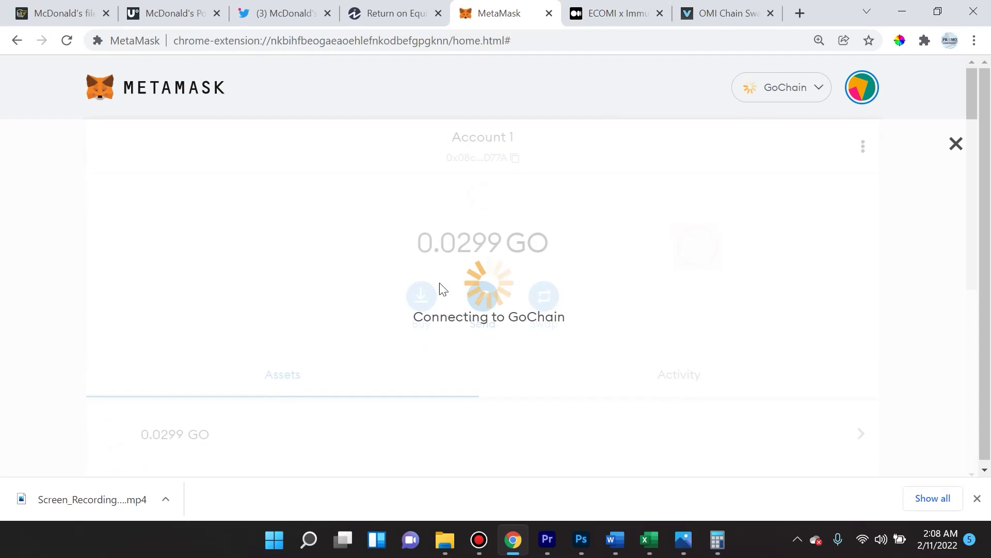
pyautogui.scroll(-3, 321, 326)
pyautogui.scroll(-2, 321, 327)
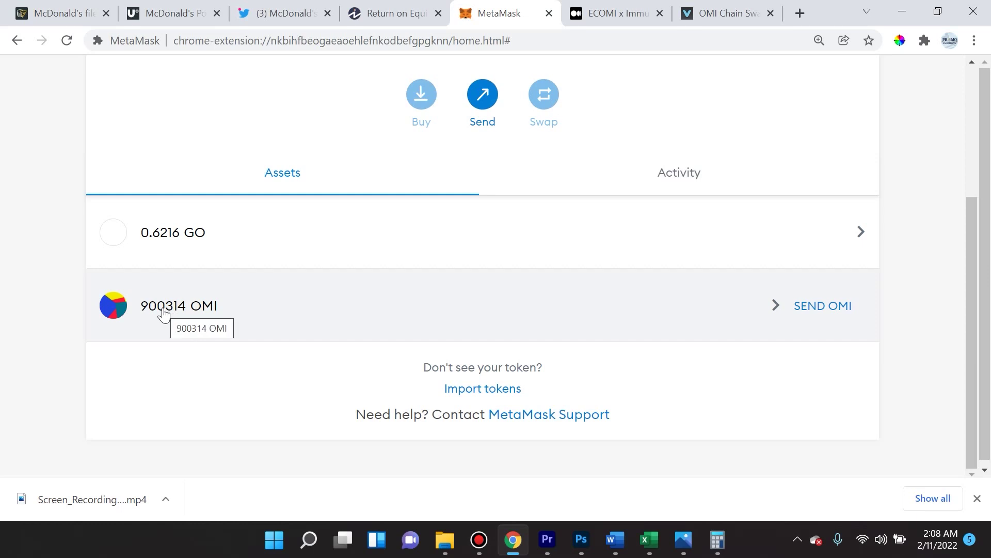
pyautogui.scroll(4, 418, 328)
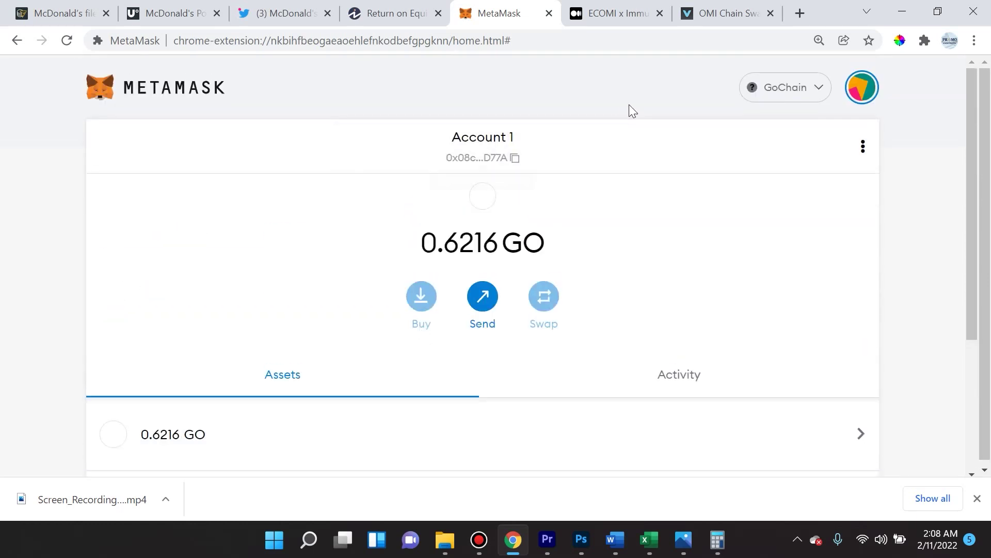
pyautogui.click(772, 87)
pyautogui.click(691, 218)
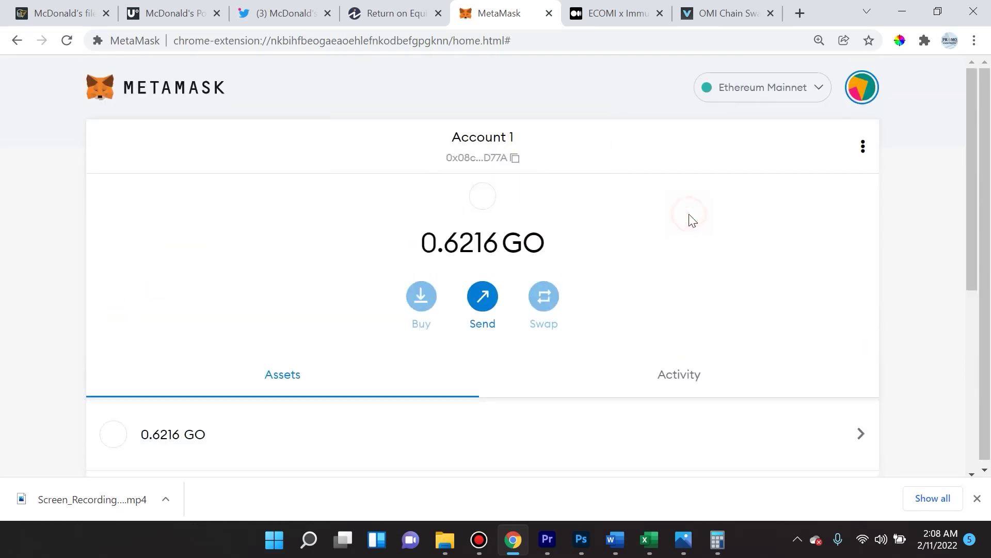
pyautogui.scroll(-5, 640, 273)
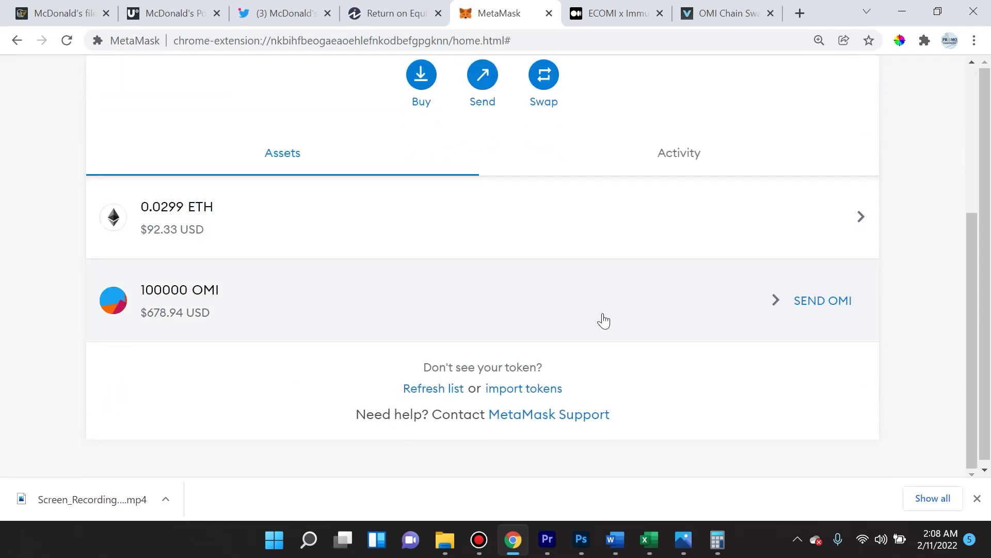
pyautogui.scroll(2, 604, 321)
pyautogui.scroll(1, 604, 320)
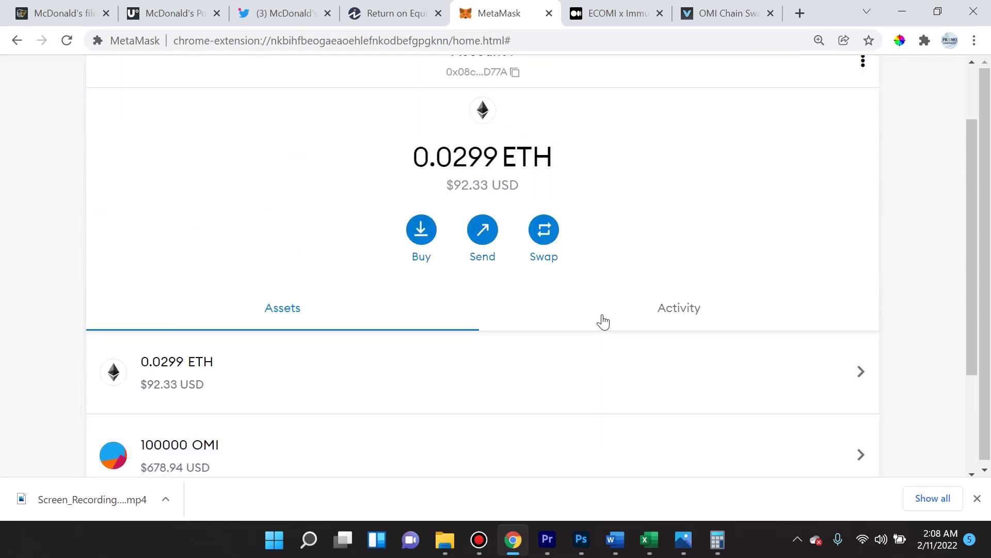
pyautogui.click(720, 12)
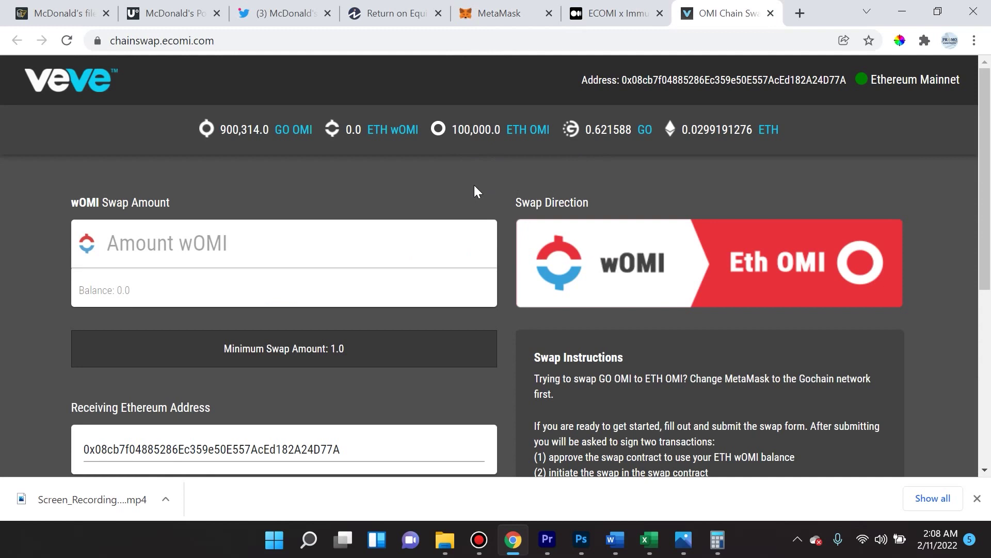
# Confirm the 100,000.0 and 900,314.0 ETH OMI swaps show Complete, then switch to MetaMask
pyautogui.scroll(-5, 547, 186)
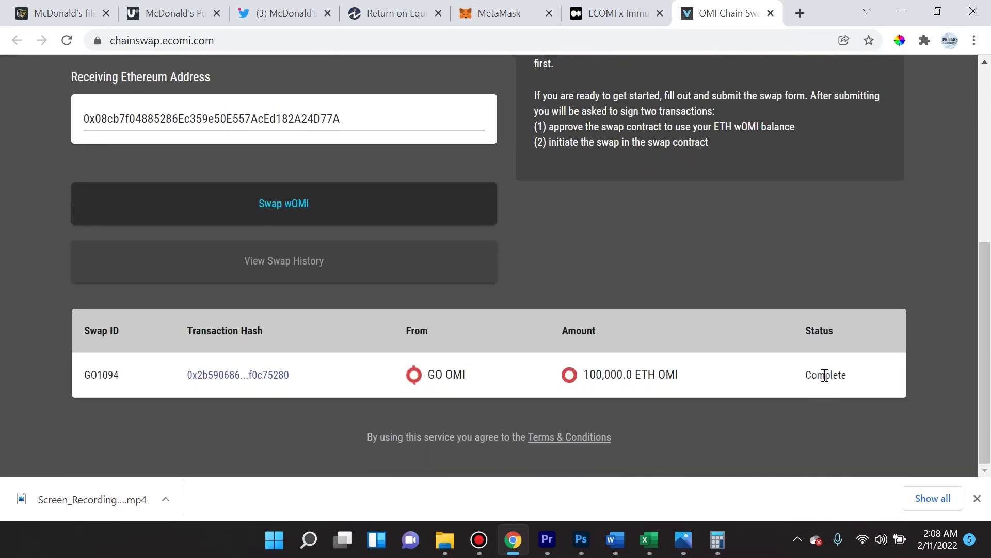
pyautogui.moveTo(803, 376); pyautogui.dragTo(854, 379)
pyautogui.click(764, 375)
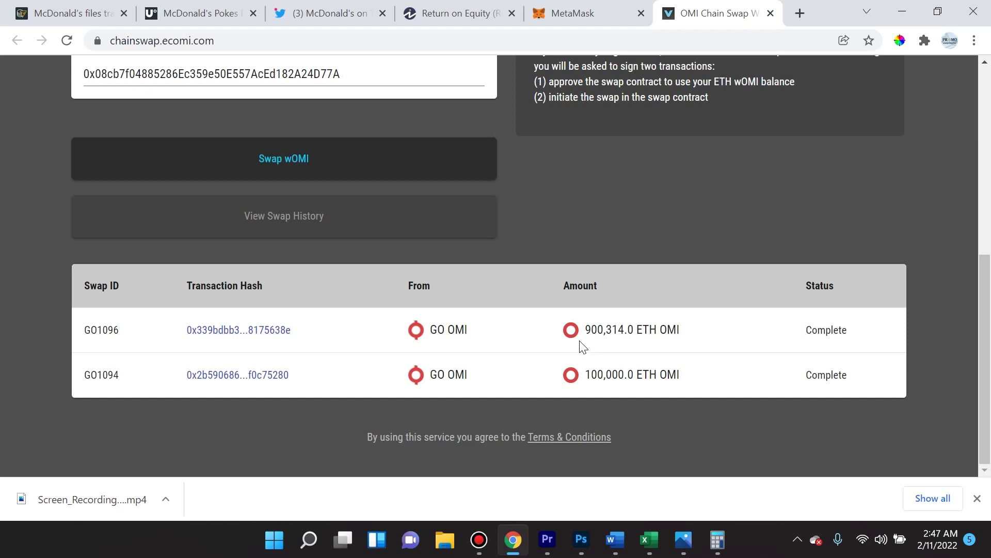
pyautogui.click(523, 14)
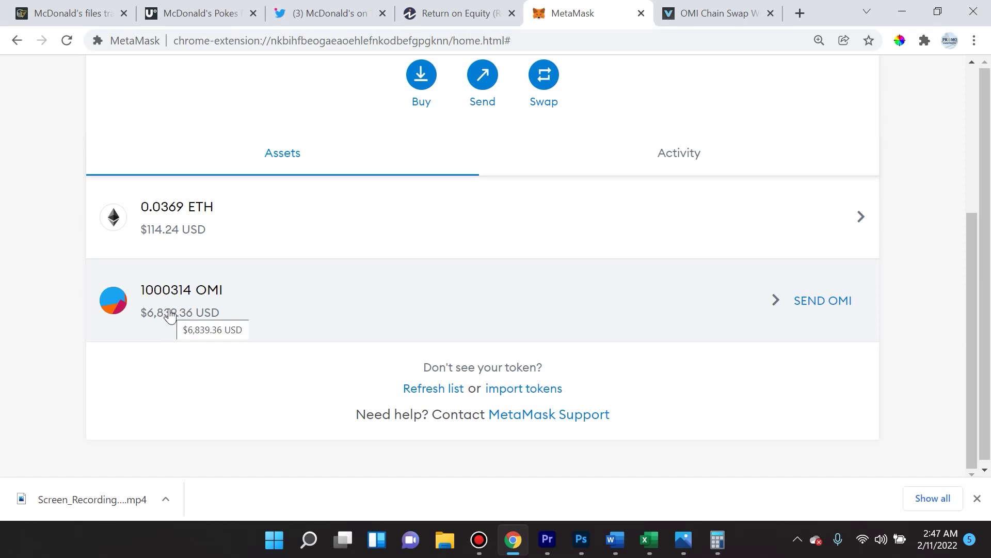
# Check the 1000314 OMI and 0.0369 ETH balances in MetaMask and begin sending the OMI
pyautogui.scroll(1, 170, 315)
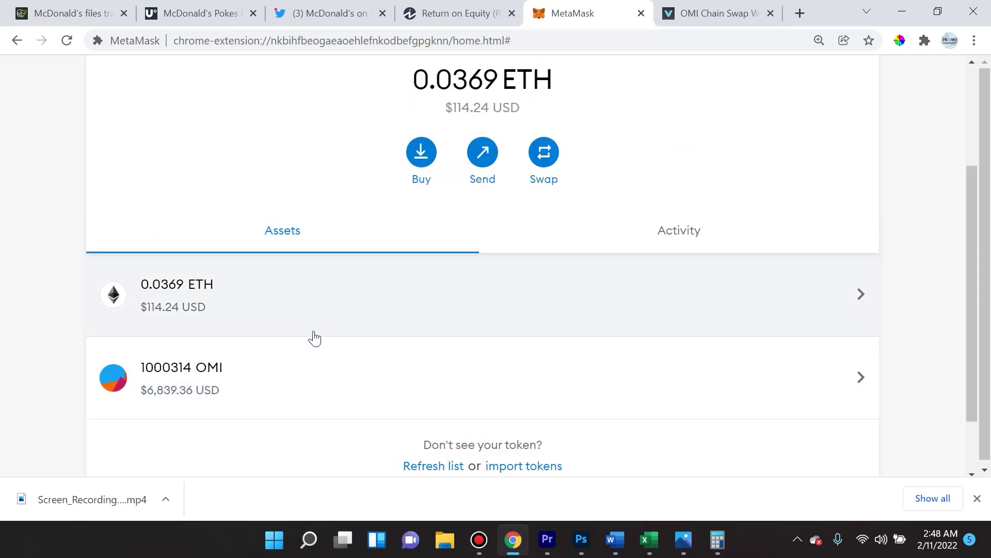
pyautogui.scroll(2, 311, 336)
pyautogui.scroll(-3, 549, 239)
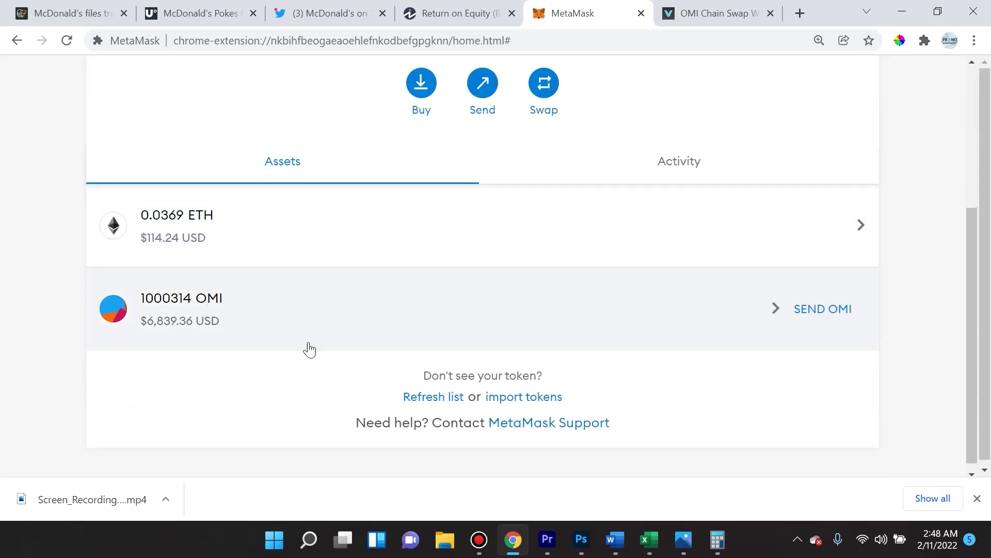
pyautogui.scroll(2, 307, 348)
pyautogui.click(833, 388)
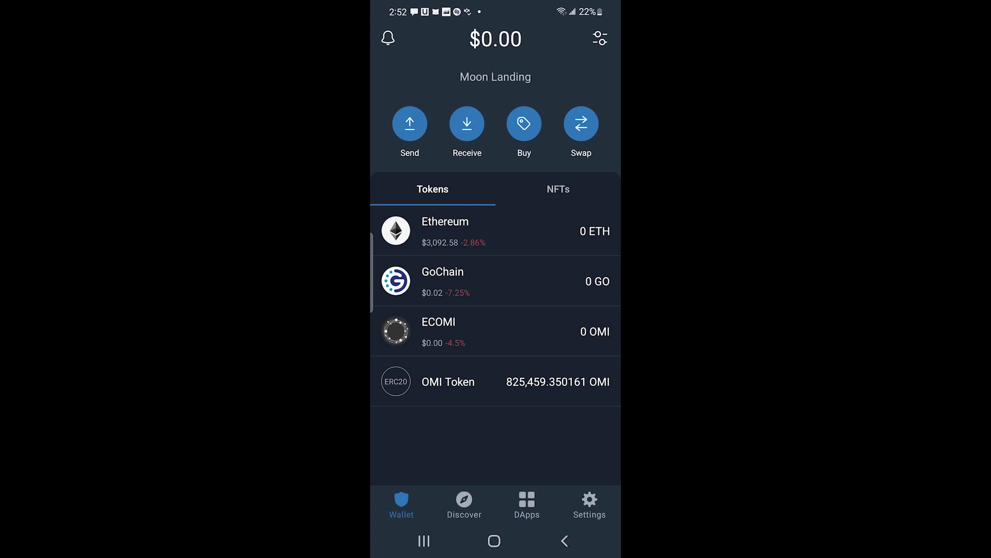
# Copy the OMI Token receiving address from Trust Wallet's Receive OMI page
pyautogui.click(448, 382)
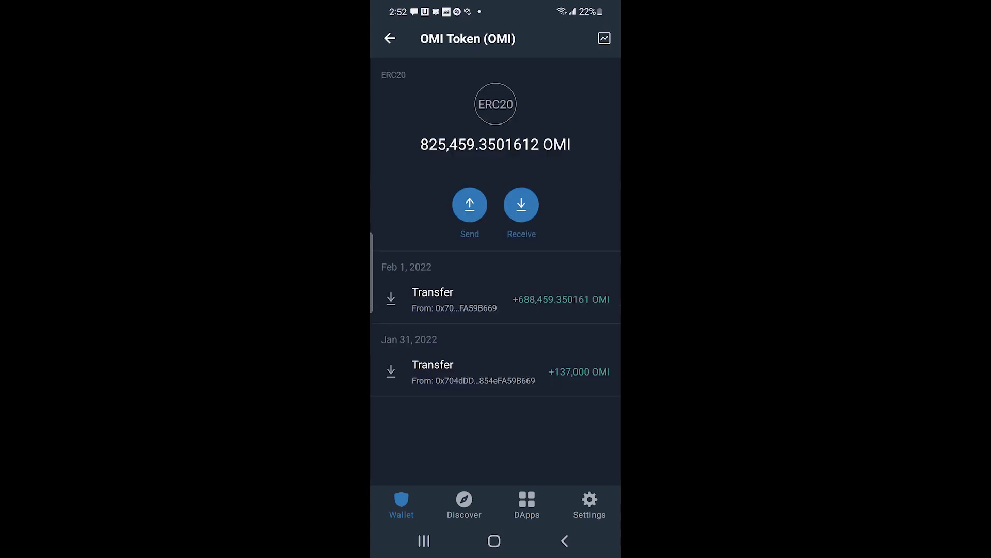
pyautogui.click(521, 204)
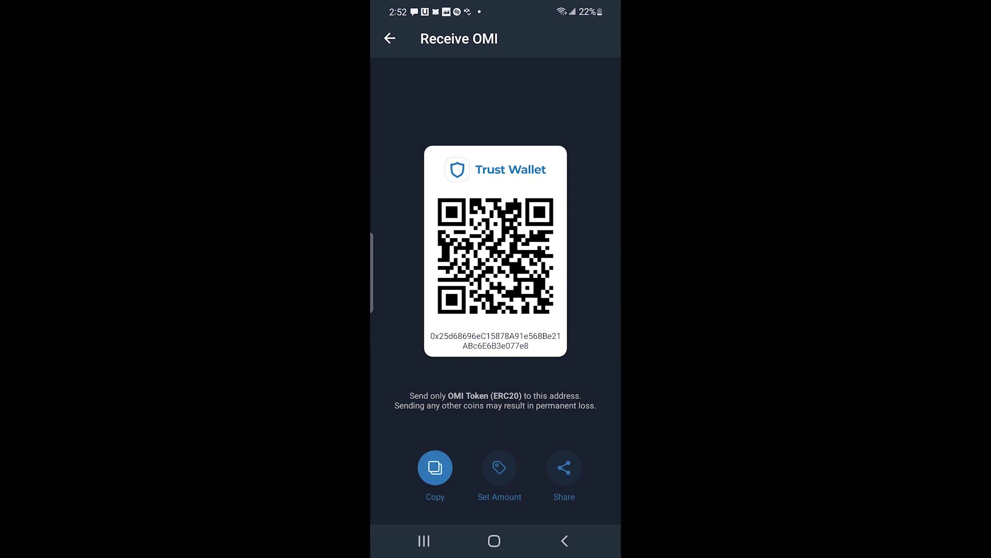
pyautogui.click(436, 468)
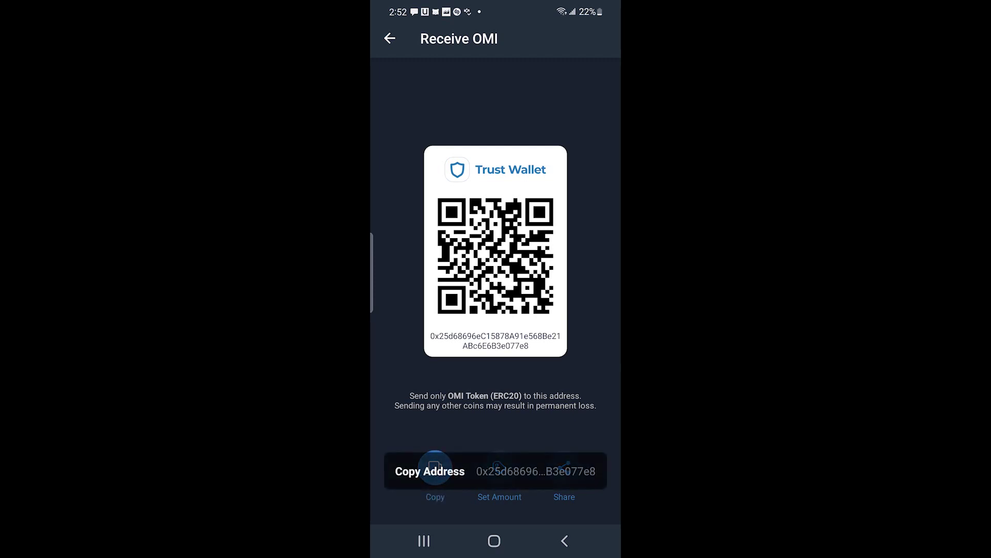
pyautogui.click(435, 468)
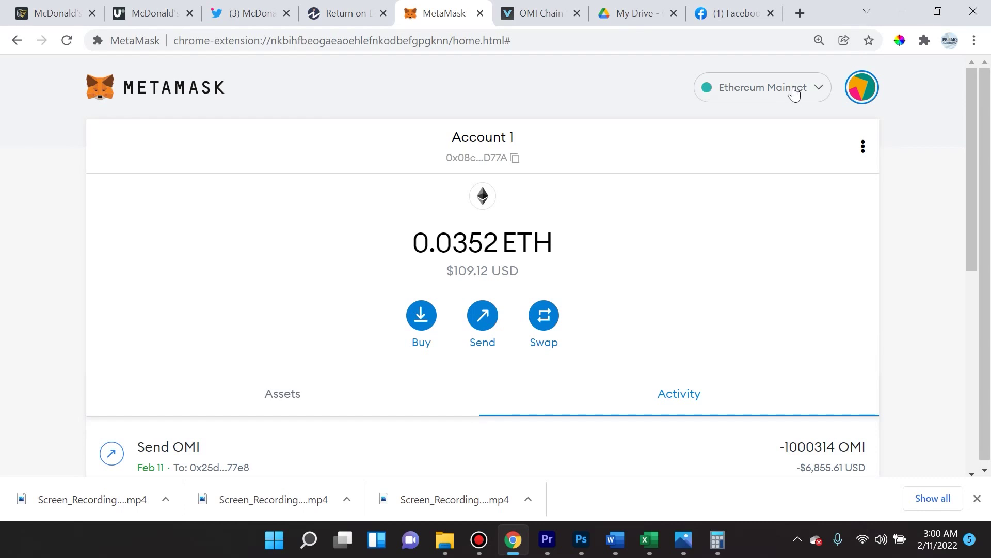
# Review the confirmed 1000314 OMI send to Trust Wallet and its 0.001736 ETH gas fee
pyautogui.scroll(-1, 594, 300)
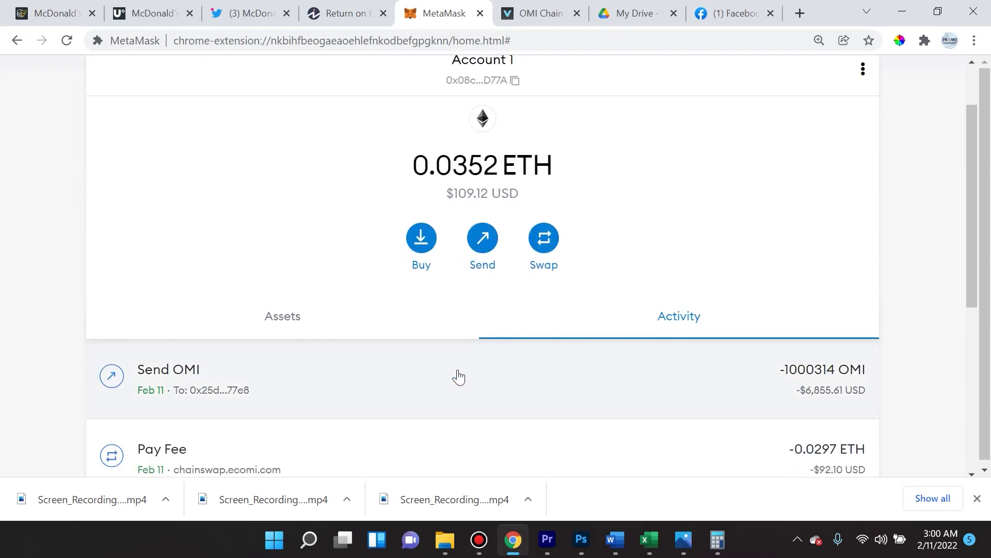
pyautogui.click(458, 377)
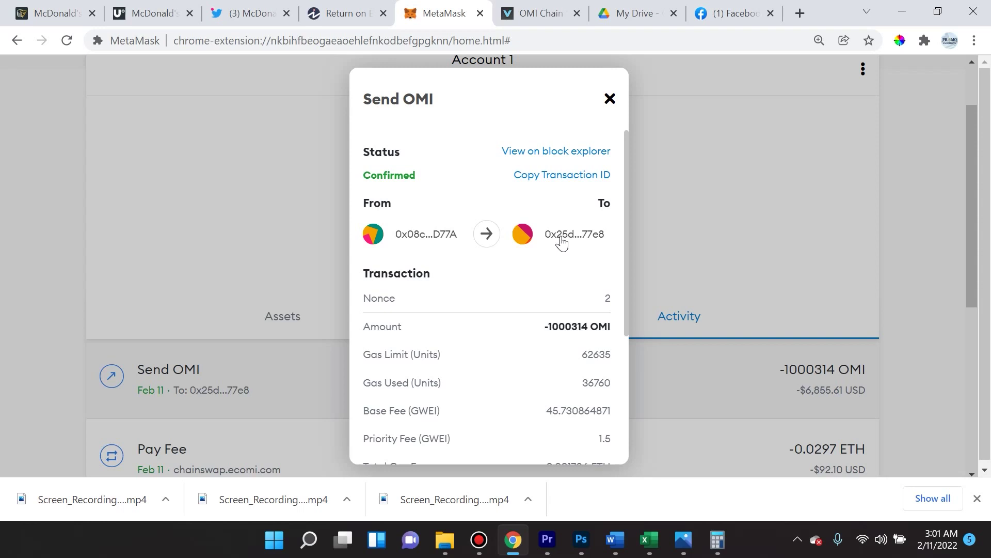
pyautogui.scroll(-3, 564, 283)
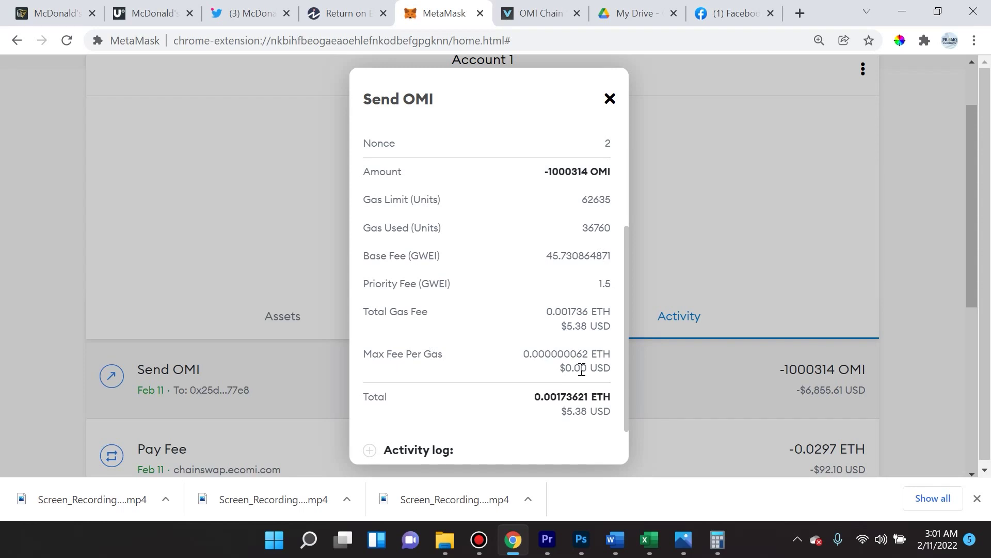
pyautogui.scroll(-1, 581, 369)
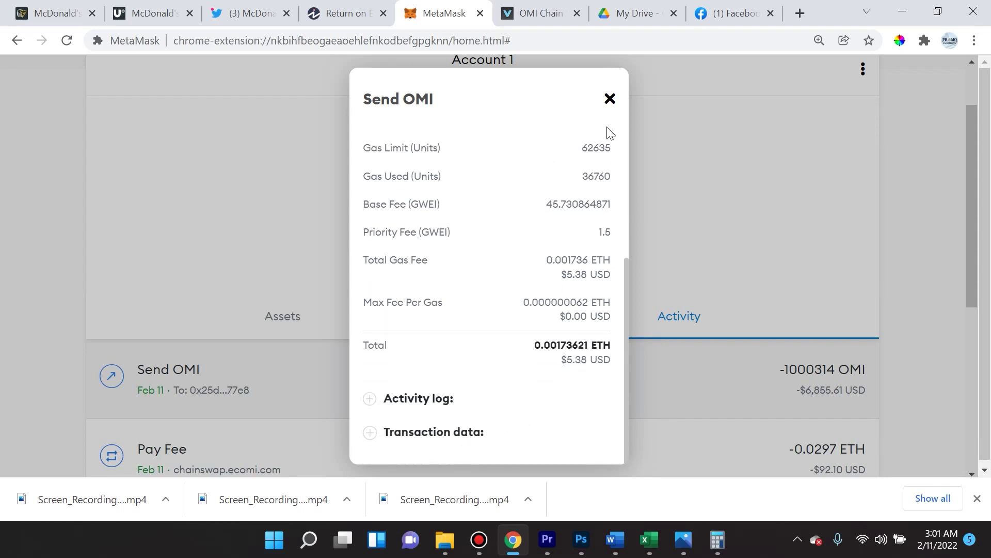
pyautogui.click(610, 99)
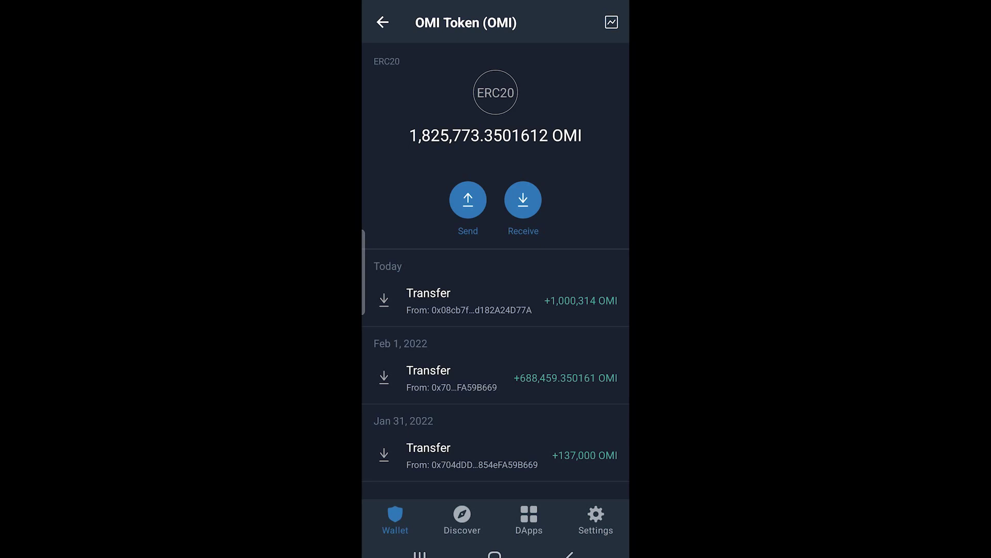
# Return to Trust Wallet's token list, now showing 1,825,773.350161 OMI Token
pyautogui.press('Escape')
pyautogui.click(496, 247)
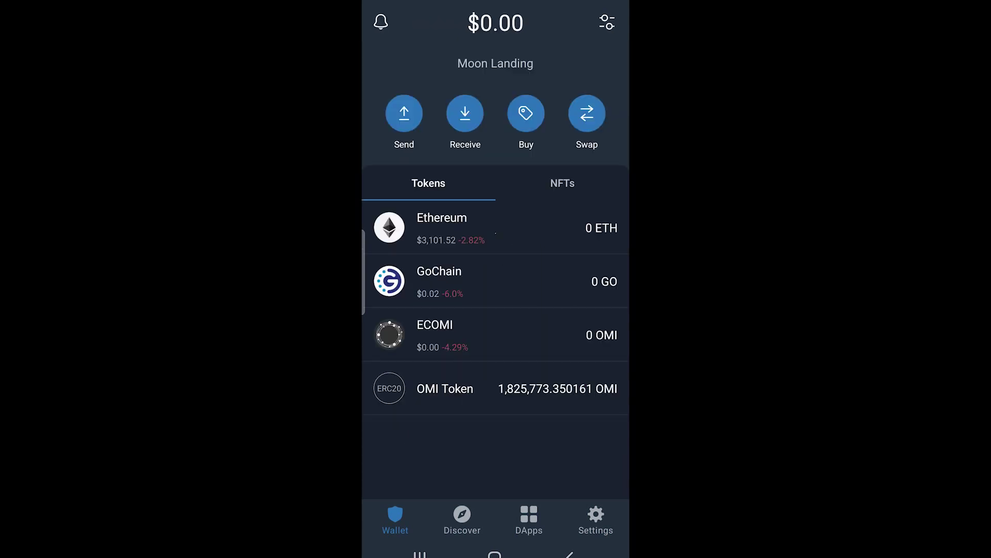